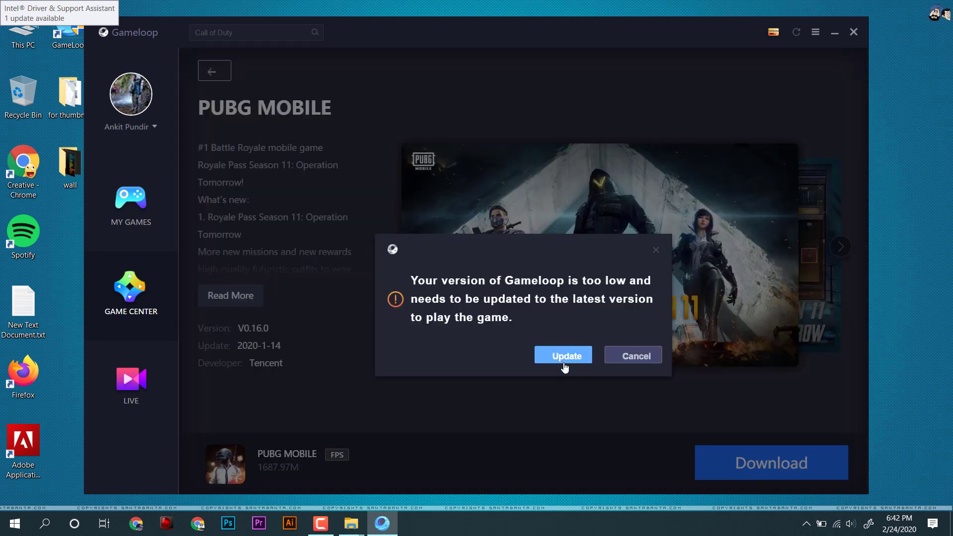
Try to update Gameloop, first from the outdated-version dialog and again from the application's own update option
click(565, 366)
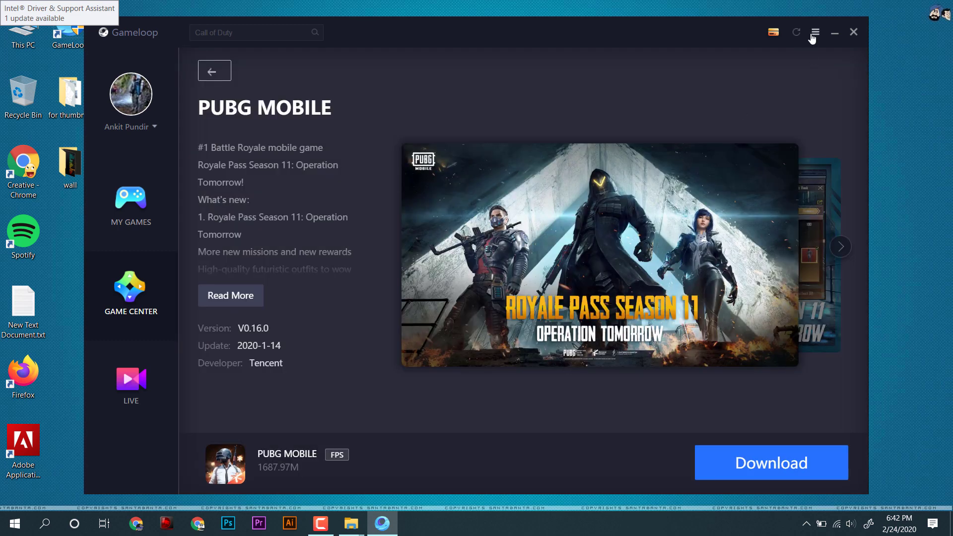
click(823, 58)
click(814, 72)
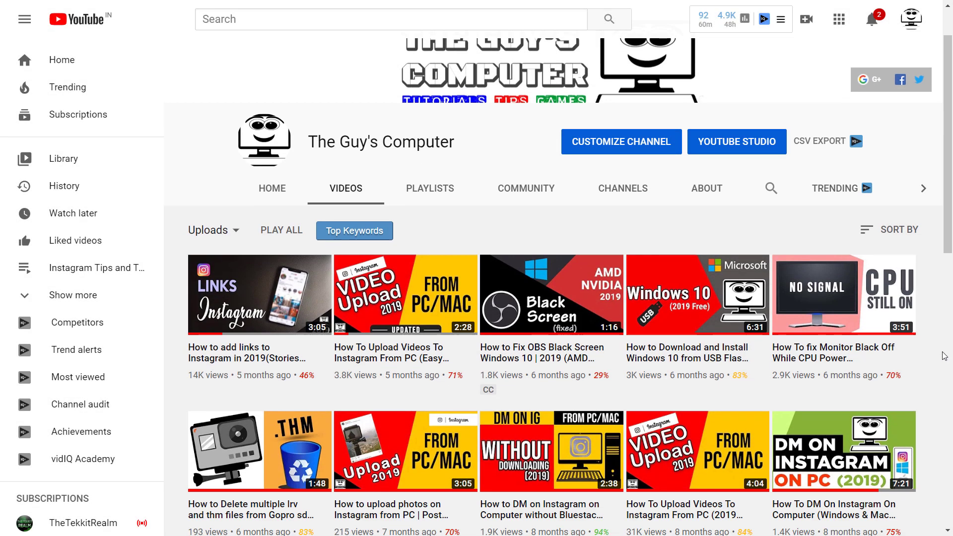
scroll(944, 356, down, 4)
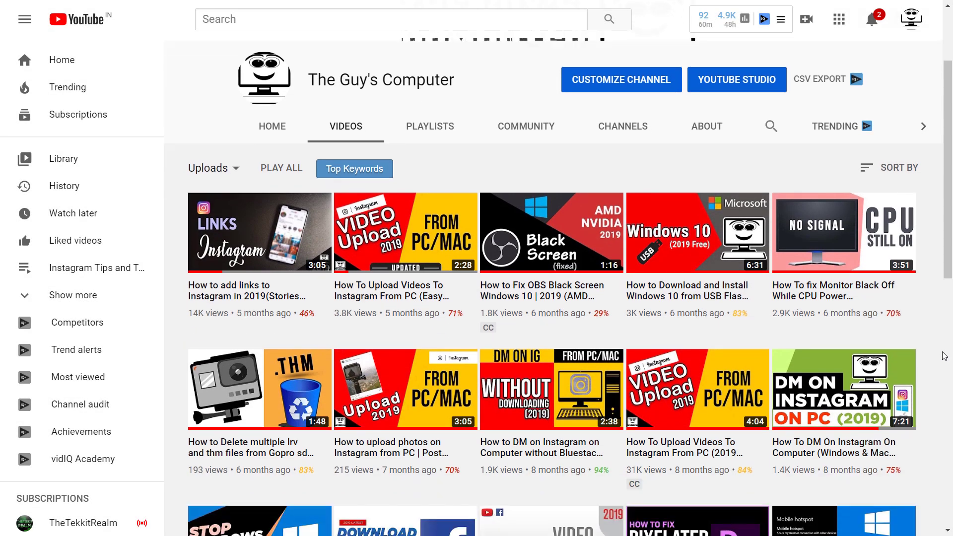
scroll(944, 355, up, 4)
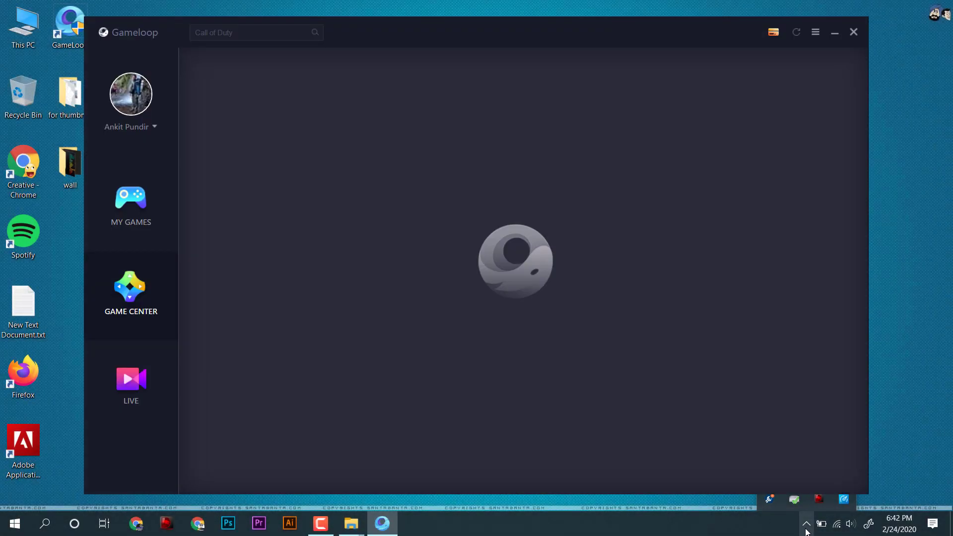
Open the PUBG MOBILE page in the Game Center and try to update Gameloop through the outdated-version dialog
click(806, 529)
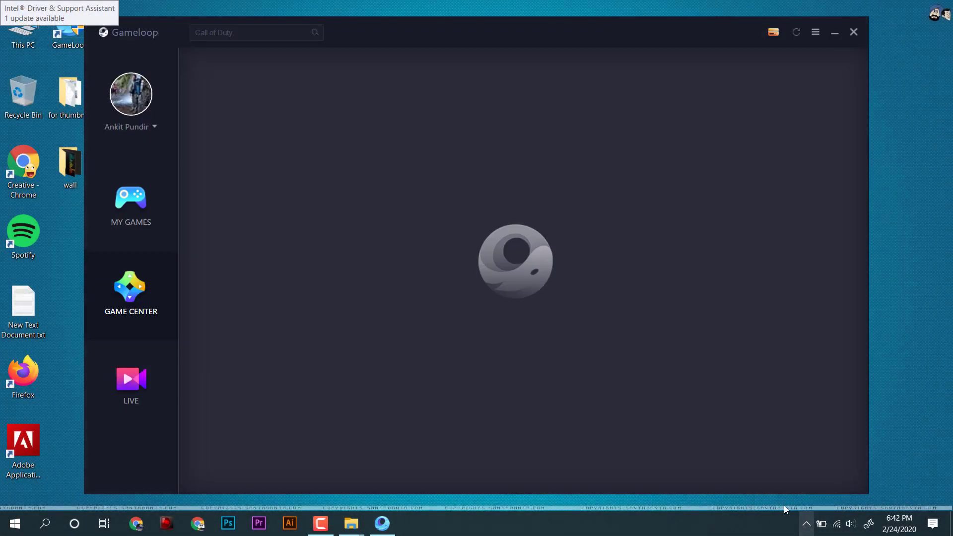
click(814, 34)
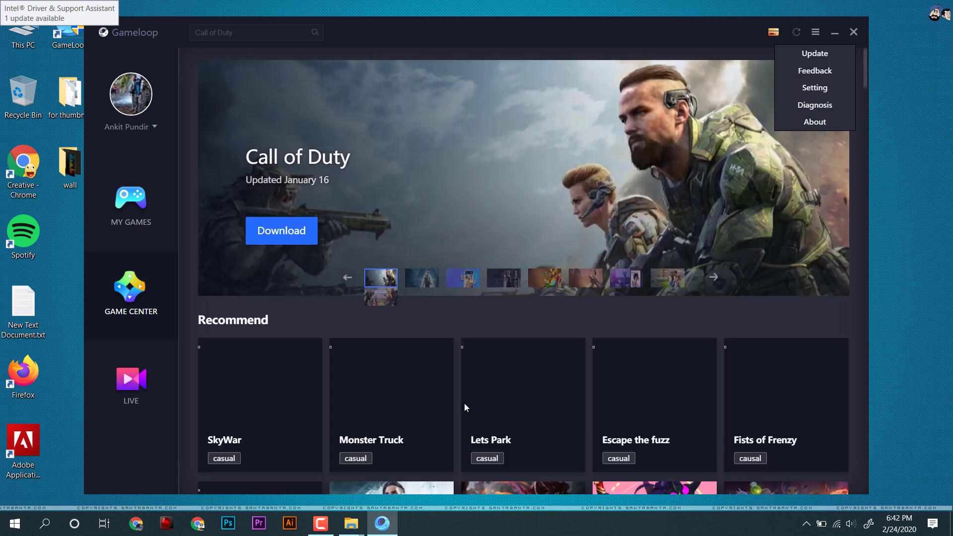
click(363, 279)
click(559, 355)
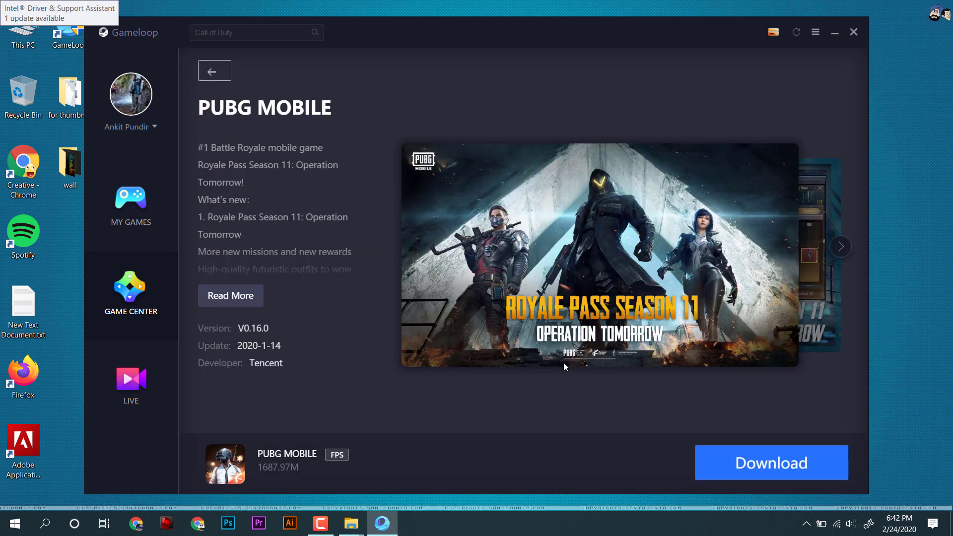
Try again to update Gameloop with its built-in update option, and close the application
click(823, 58)
click(815, 32)
click(811, 60)
click(853, 33)
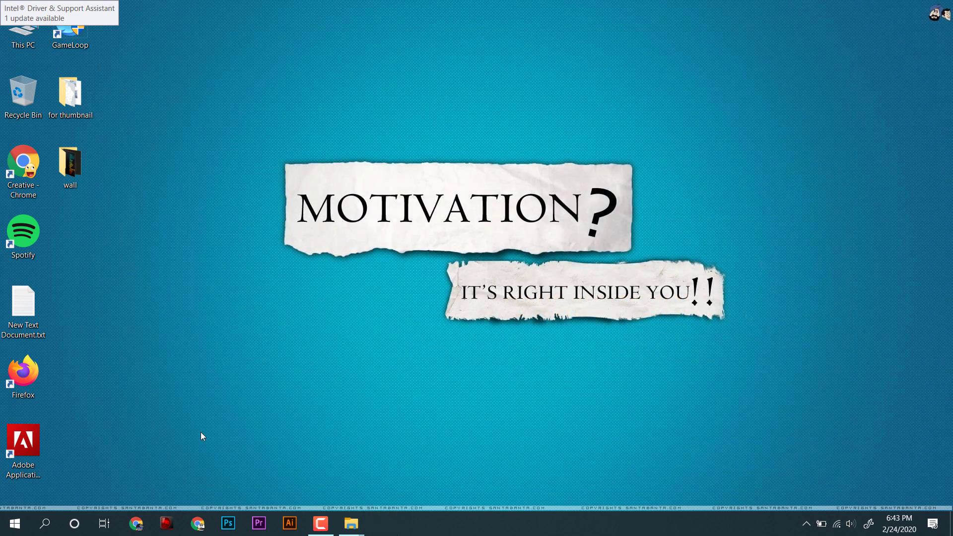
Open Programs and Features in Control Panel and look through the installed programs for GameLoop
click(36, 527)
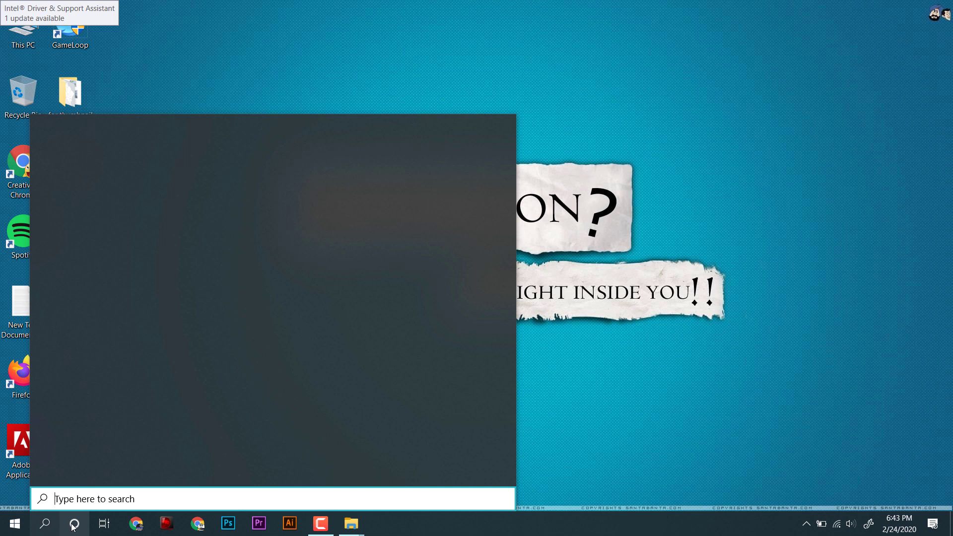
text(control)
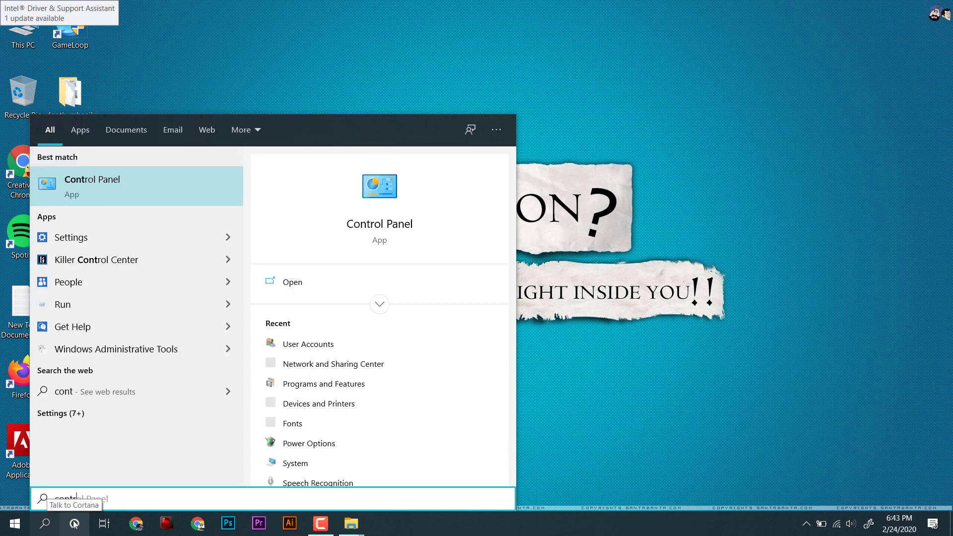
click(136, 192)
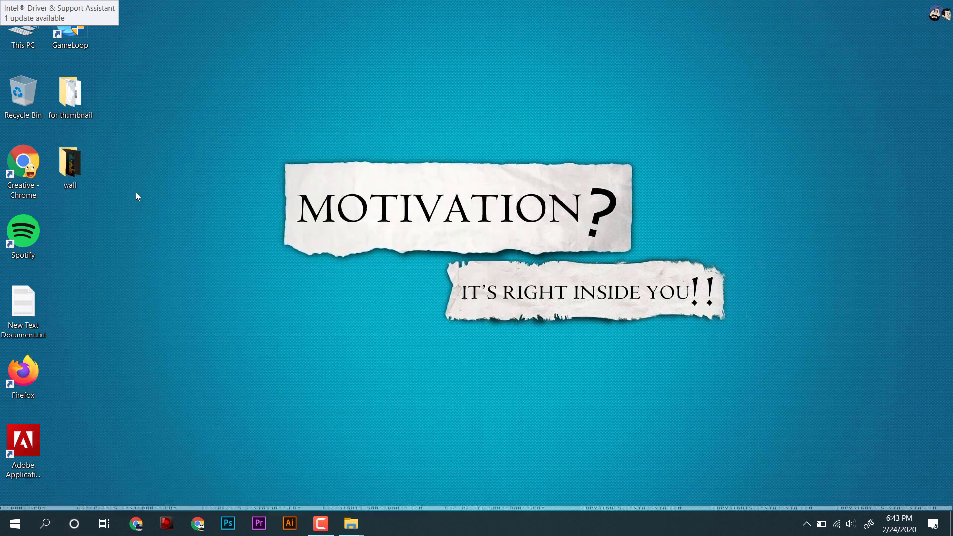
click(849, 147)
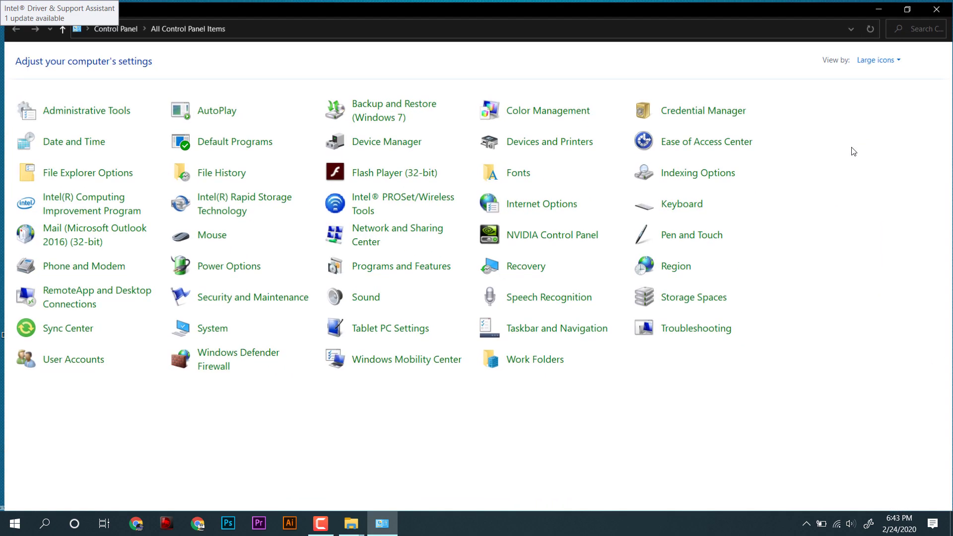
click(380, 275)
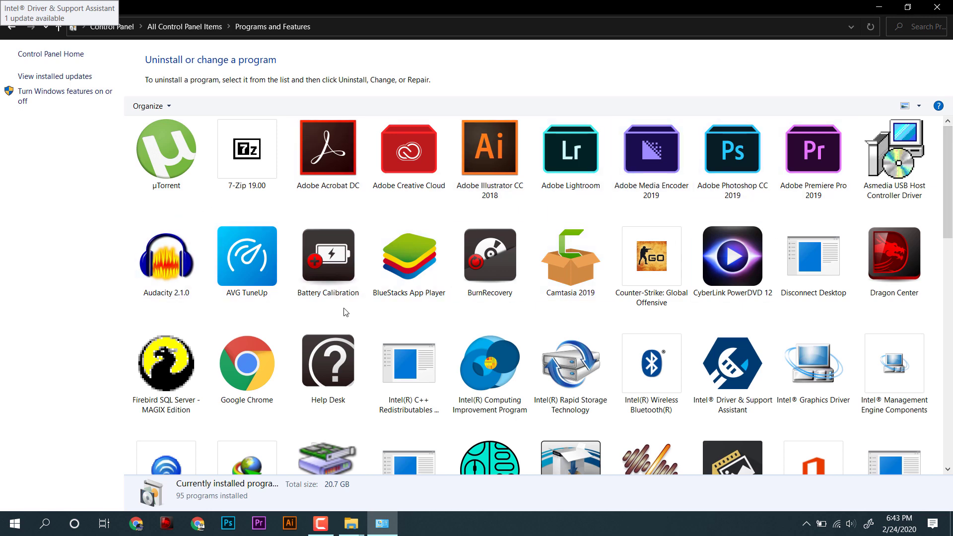
scroll(573, 273, down, 3)
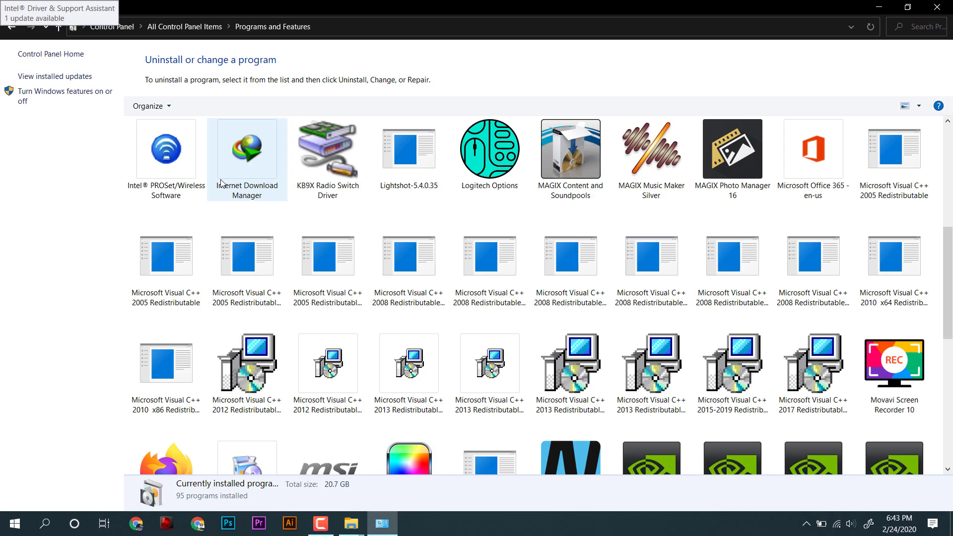
scroll(330, 285, down, 5)
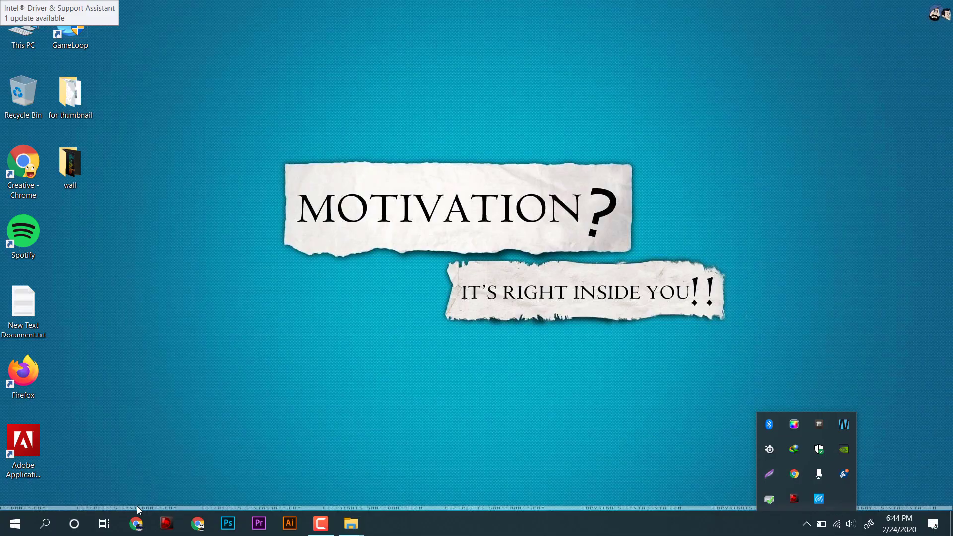
Open the %temp% folder through Run and delete all files and folders in it
click(43, 524)
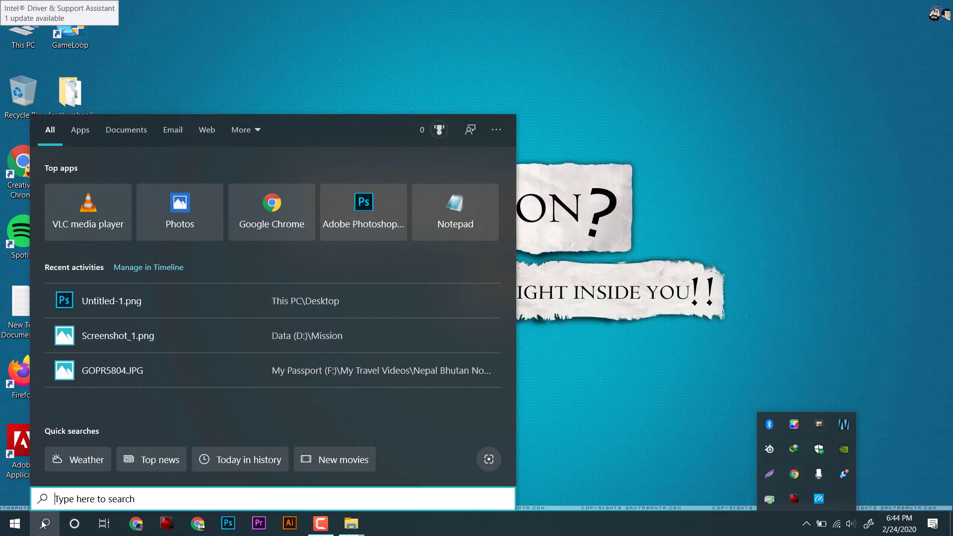
text(run)
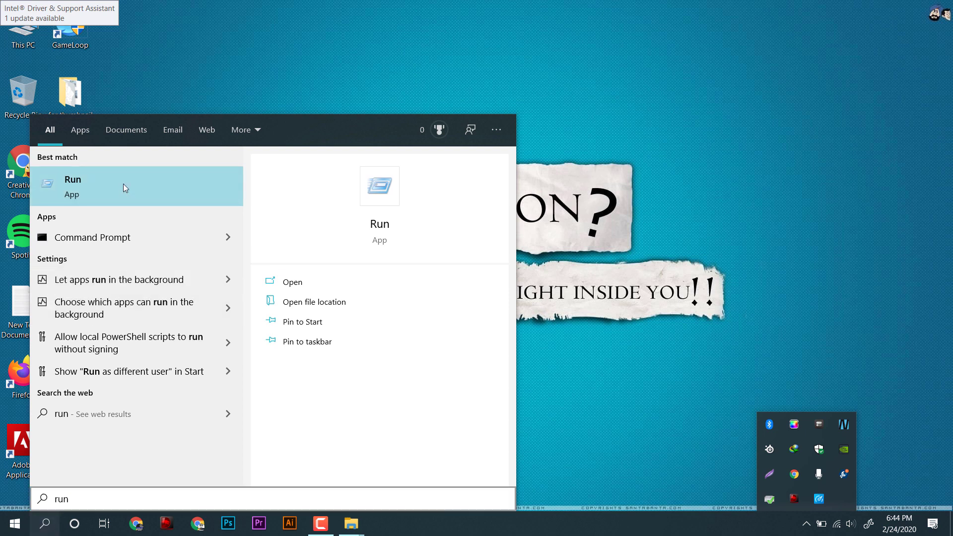
click(125, 188)
text(%temp%)
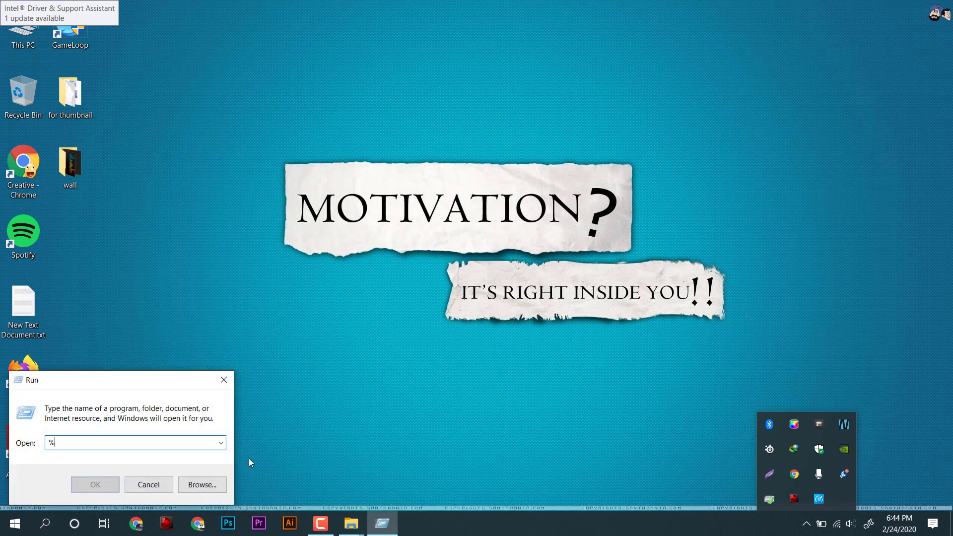
key(Return)
key(ctrl+a)
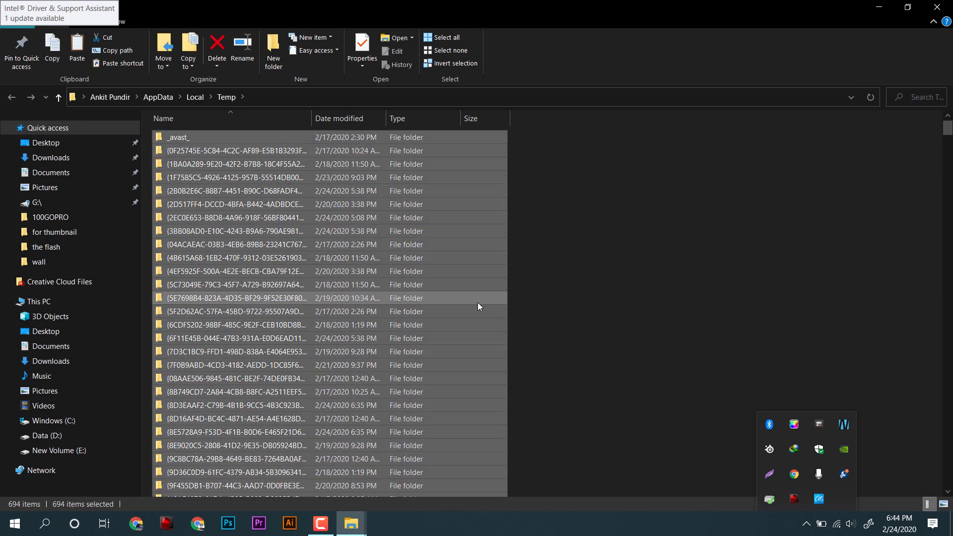
key(Delete)
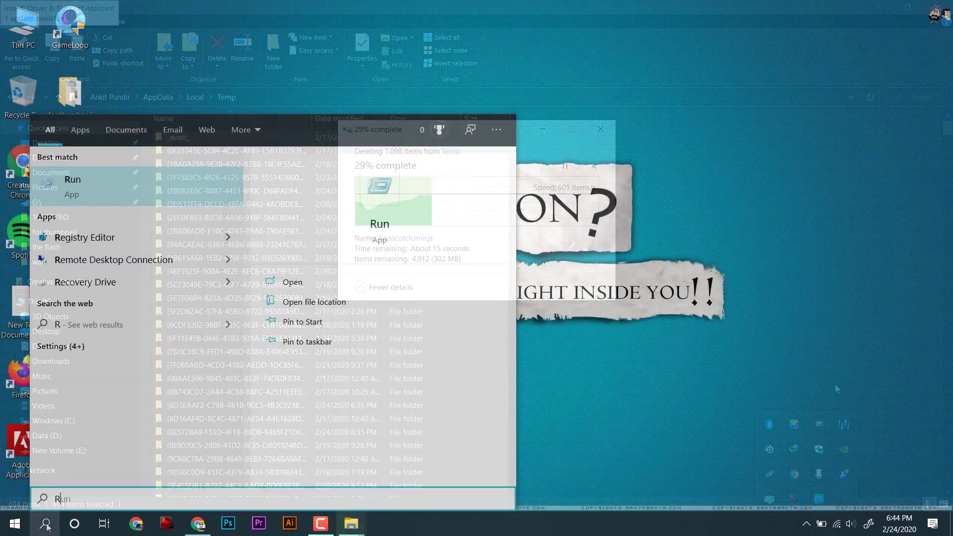
Open the protected Temp folder through Run, granting permanent access, and delete everything in it
key(Return)
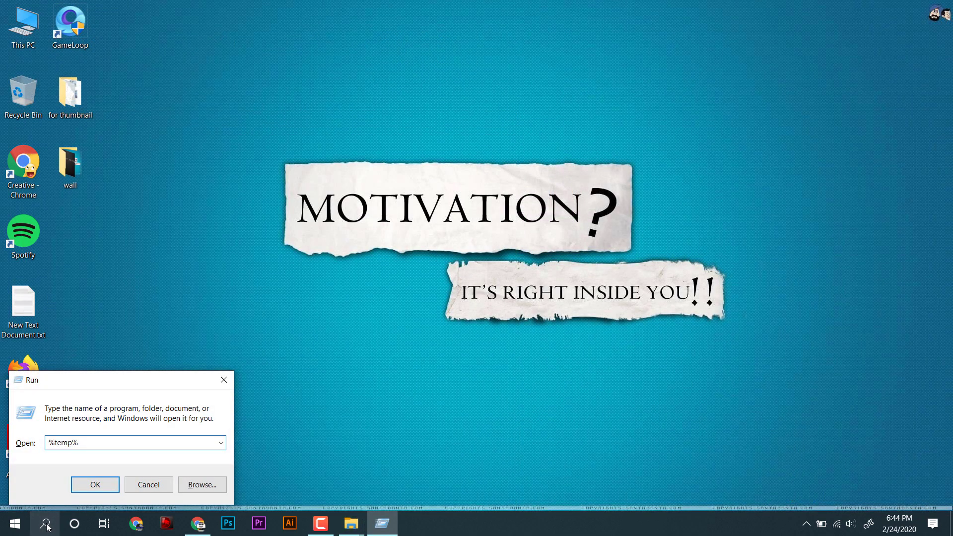
text(%temp)
key(Return)
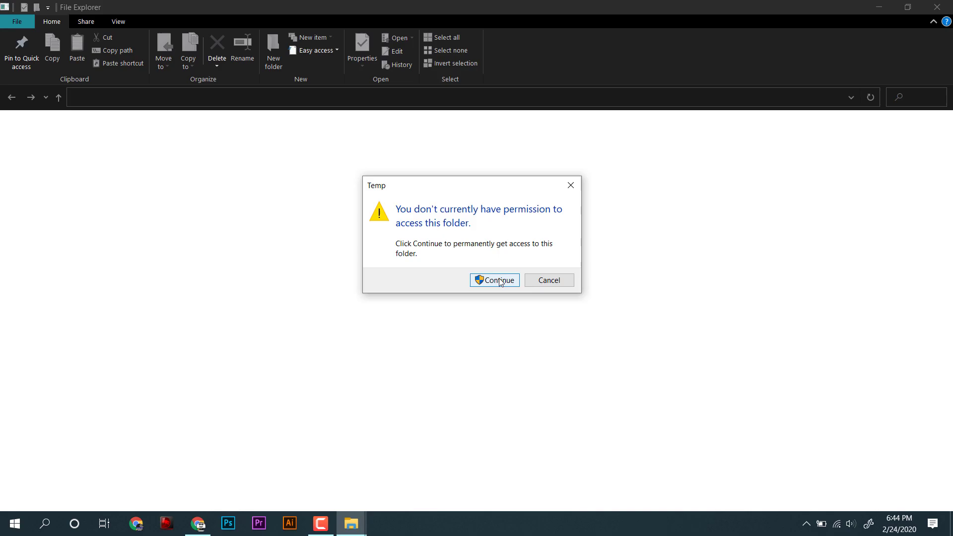
click(496, 279)
key(ctrl+a)
key(Delete)
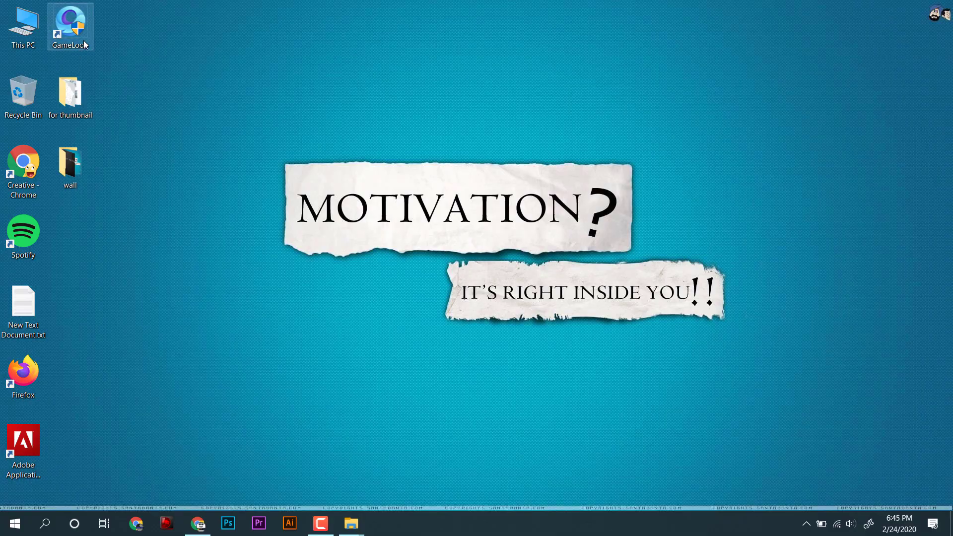
Launch GameLoop from the desktop and try to update it with its built-in update option
double_click(86, 45)
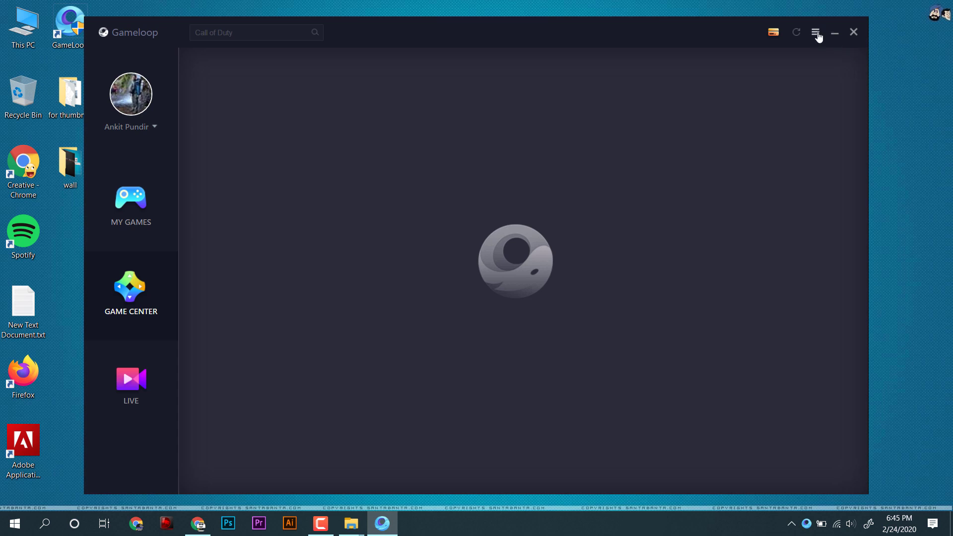
click(816, 34)
click(815, 52)
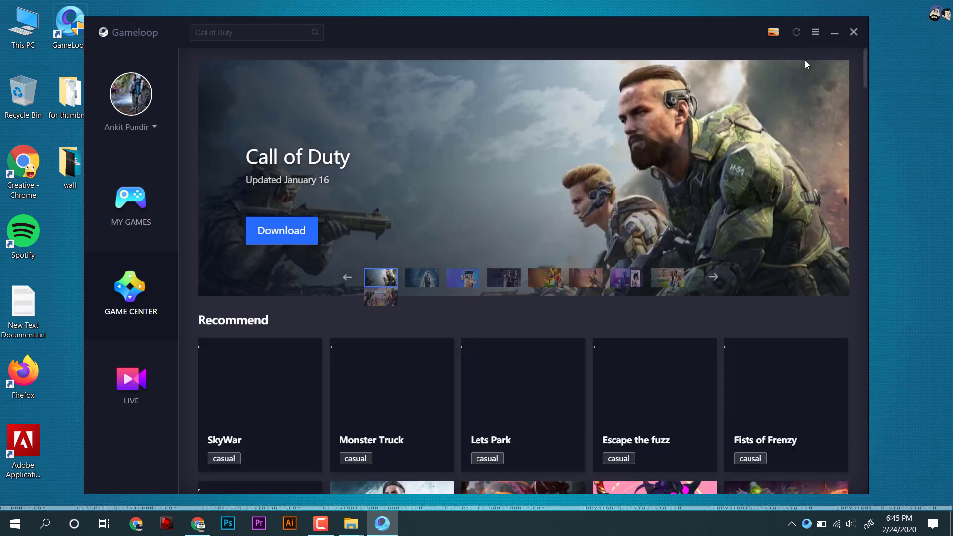
Request the PUBG MOBILE download from the Game Center, try the offered Gameloop update, and close the application
scroll(308, 363, down, 4)
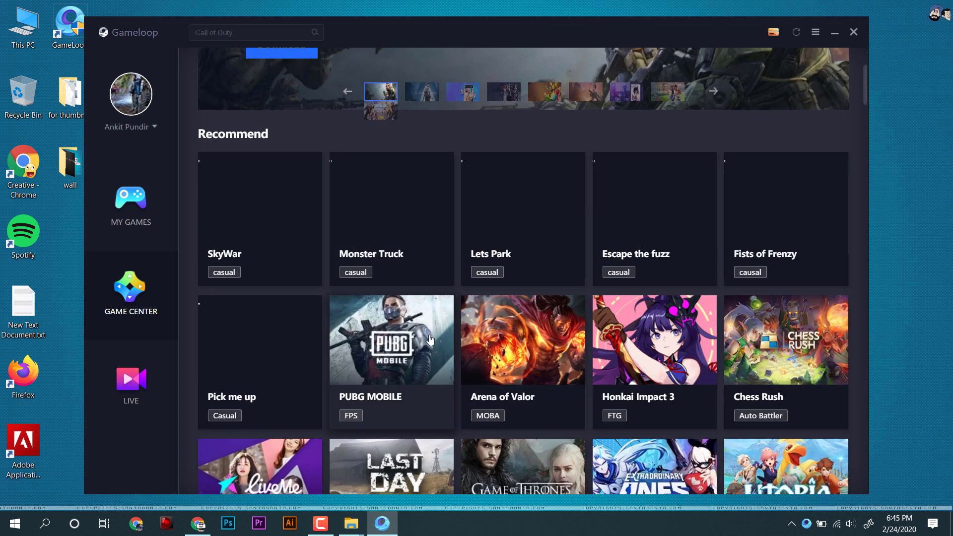
click(427, 334)
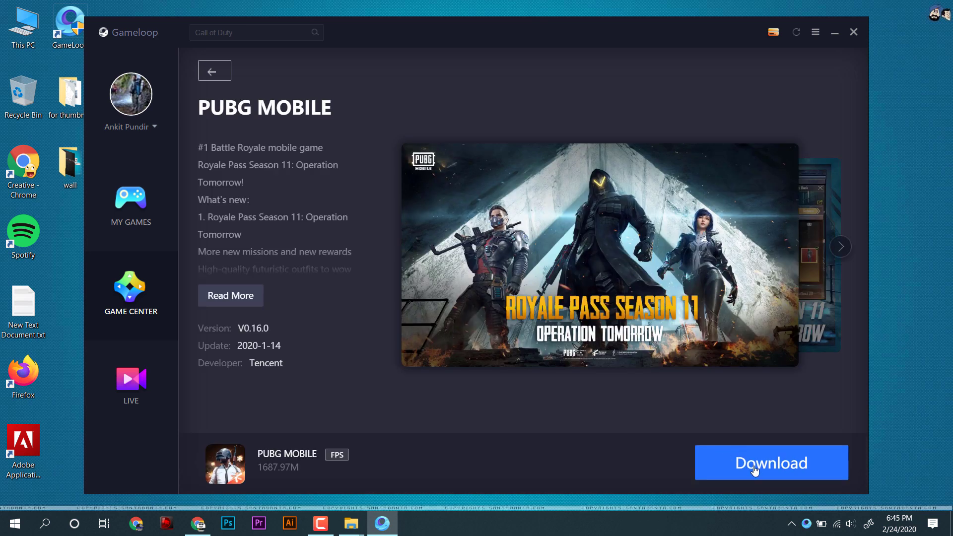
click(754, 470)
click(566, 356)
click(855, 34)
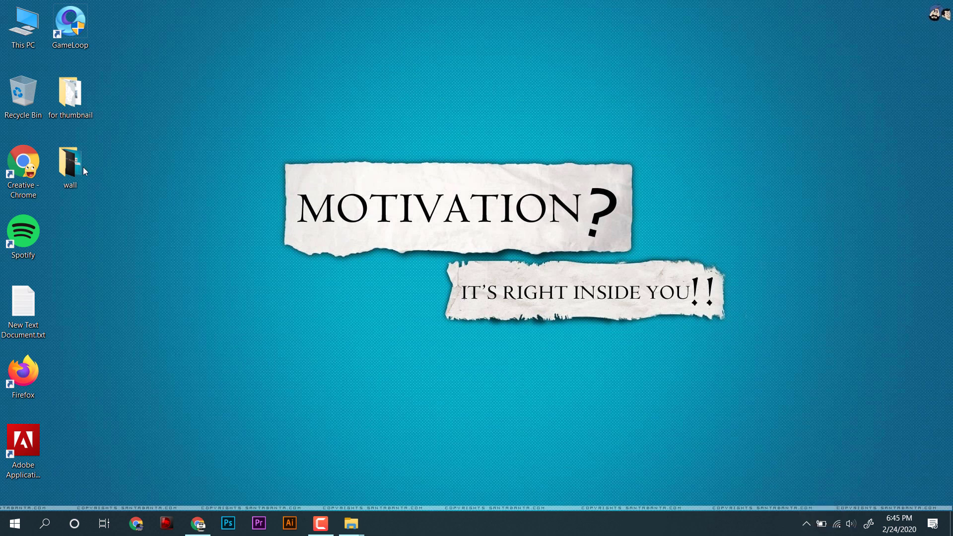
Open C:\Program Files and look for an emulator folder whose name starts with "te"
key(super+e)
double_click(276, 224)
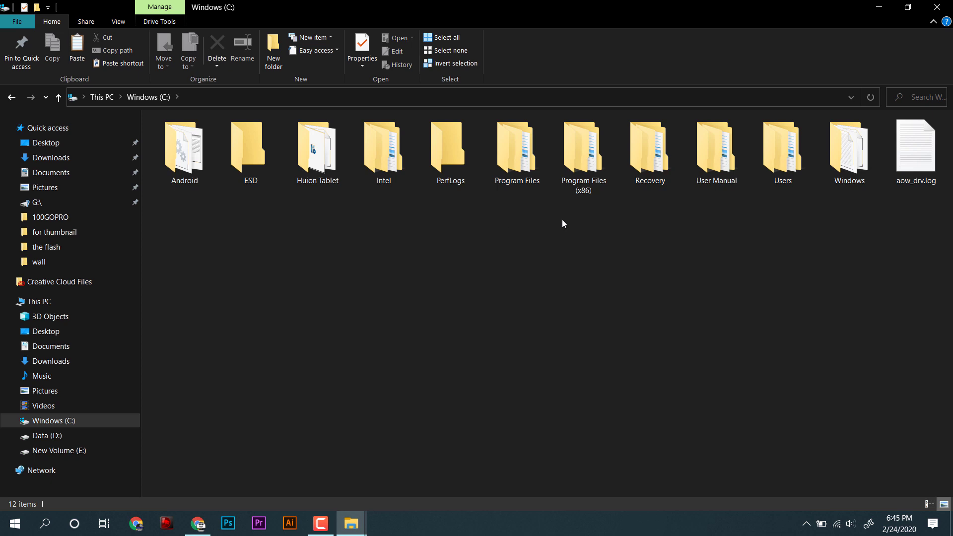
double_click(534, 149)
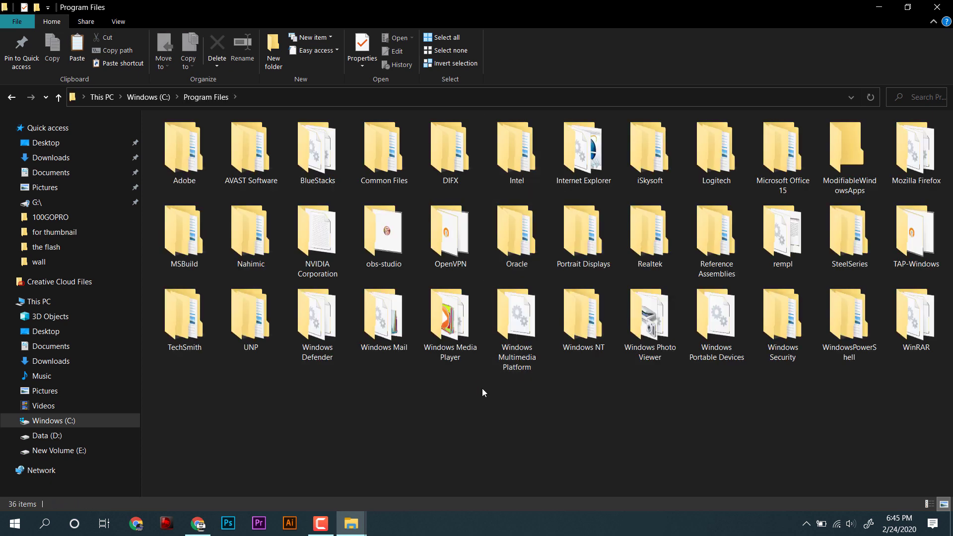
key(t)
key(e)
key(Left)
key(Right)
key(Left)
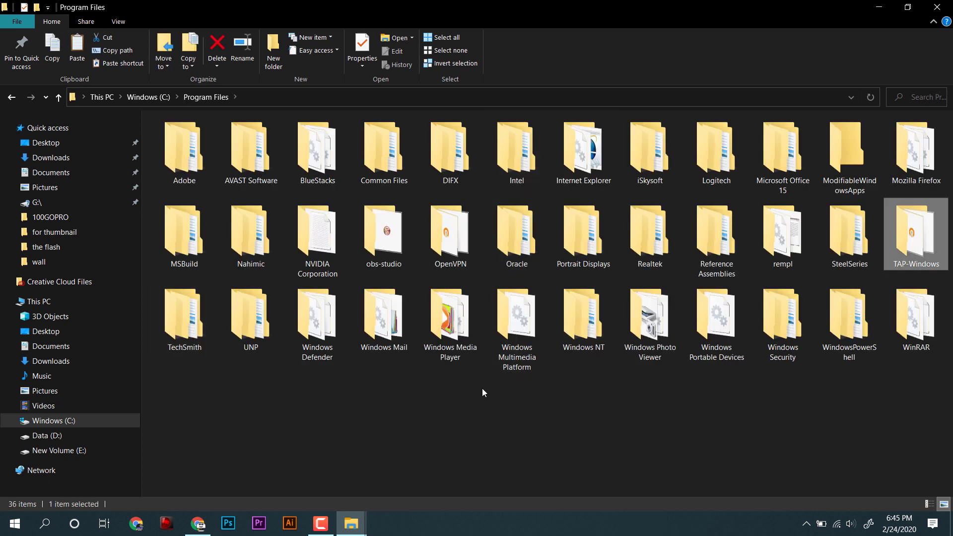
key(Right)
key(Left)
key(Right)
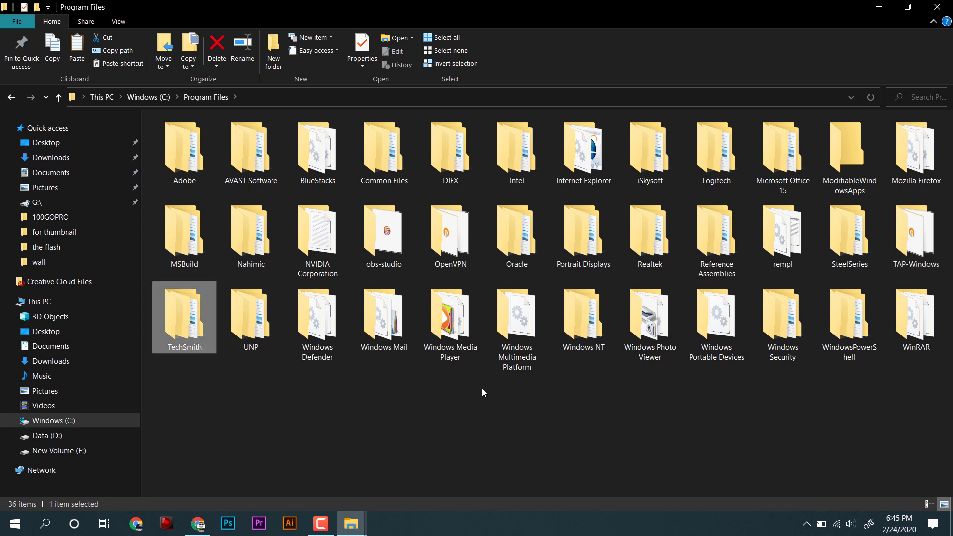
Look in C:\Program Files (x86) for an emulator folder starting with "t", and put the window away
key(BackSpace)
key(Right)
key(Return)
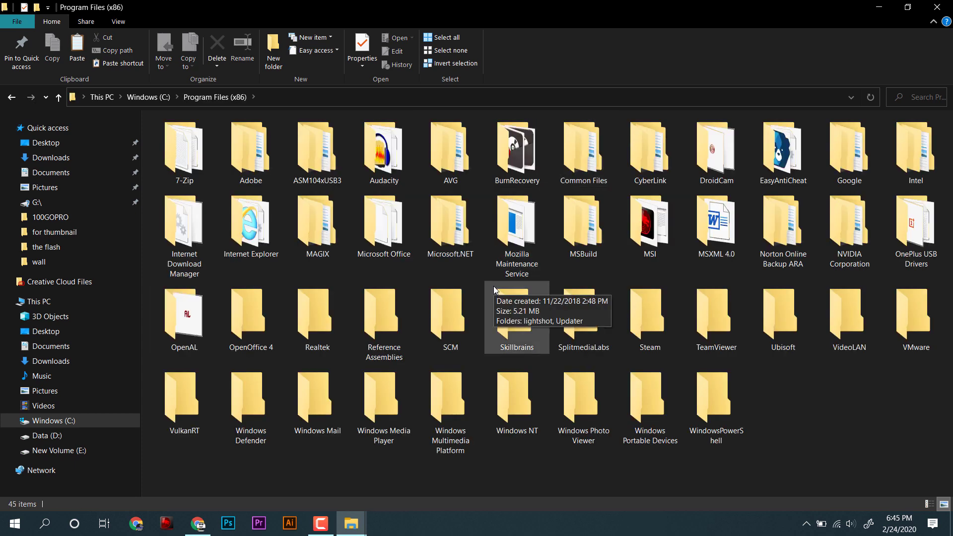
key(t)
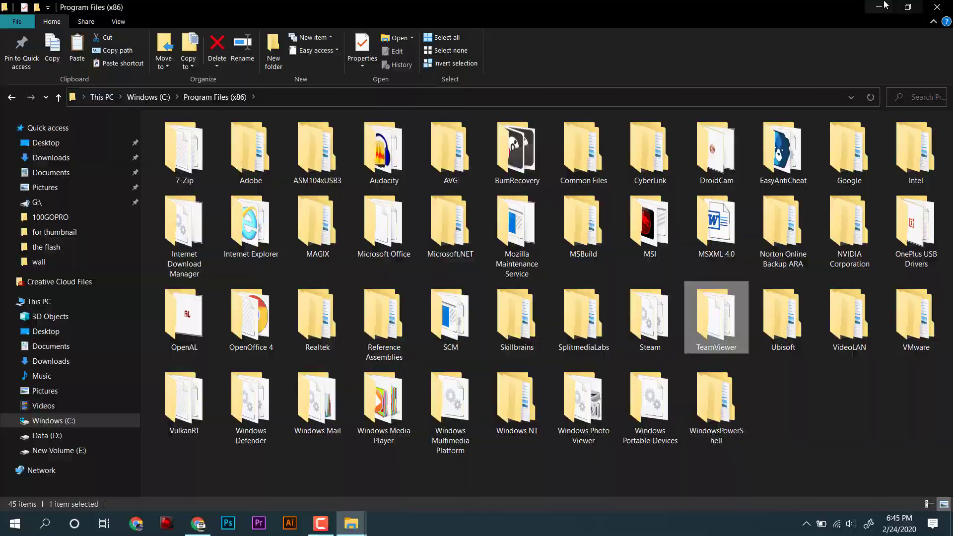
click(883, 6)
Open the file location of the GameLoop shortcut from its properties and go up to the D:\program files folder
right_click(71, 43)
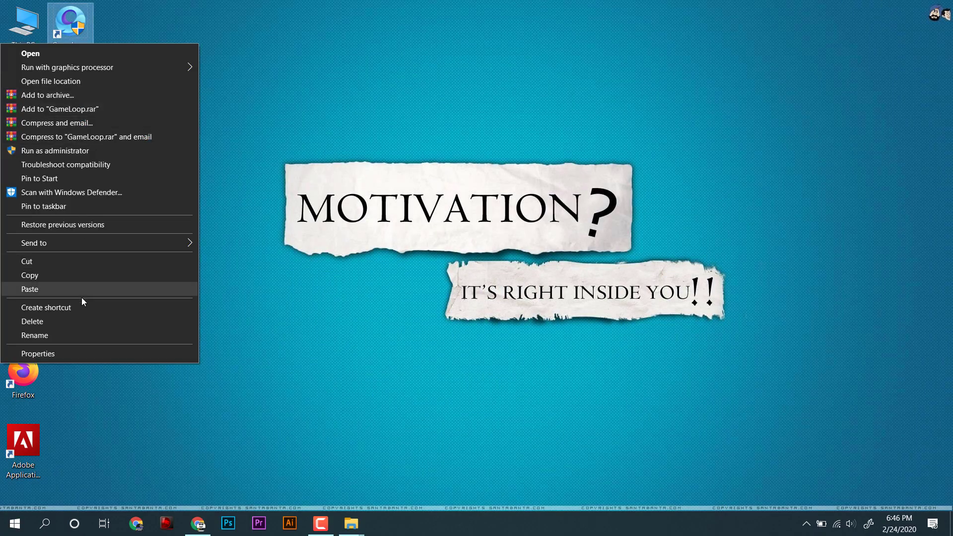
click(75, 350)
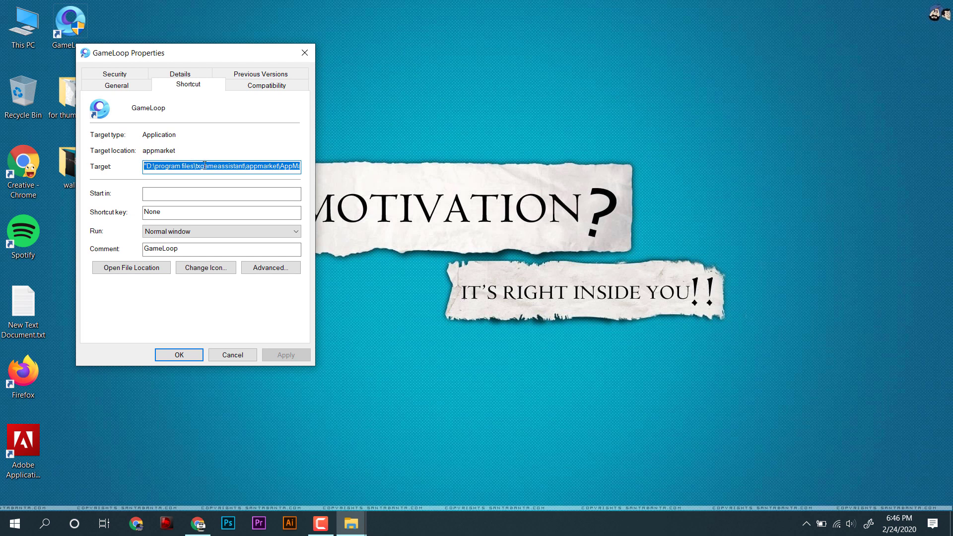
click(129, 268)
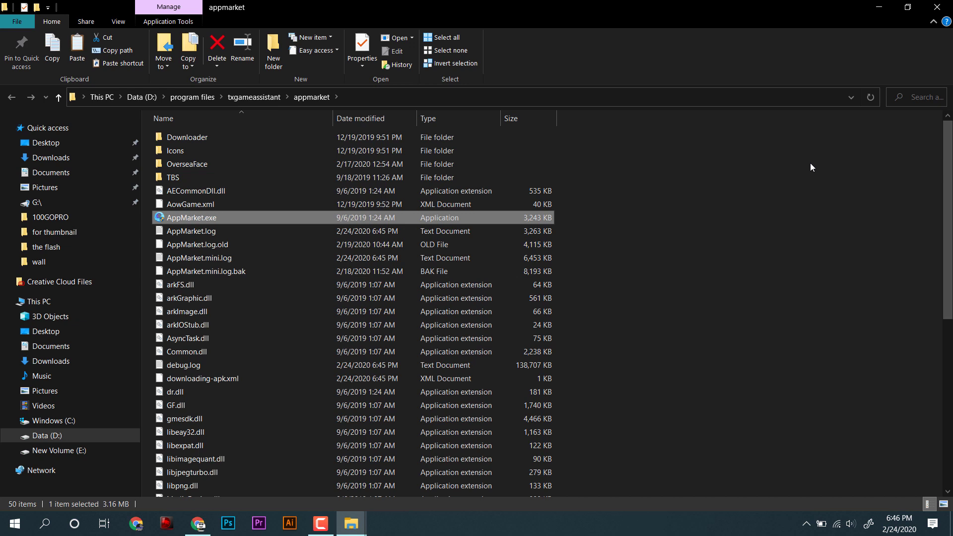
click(192, 98)
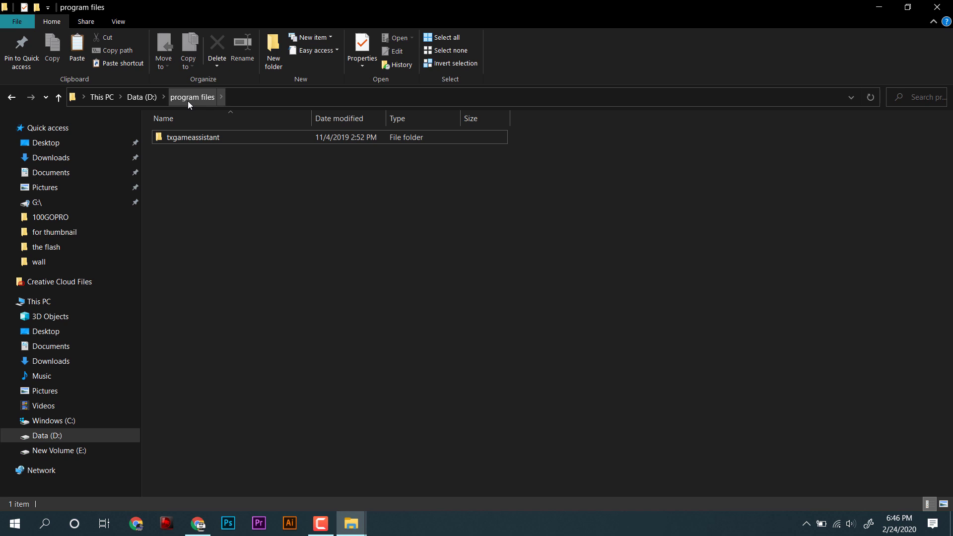
Try to delete the program files folder on Data (D:), retrying for the appmarket folder and AECommonDll.dll
key(alt+Up)
key(Delete)
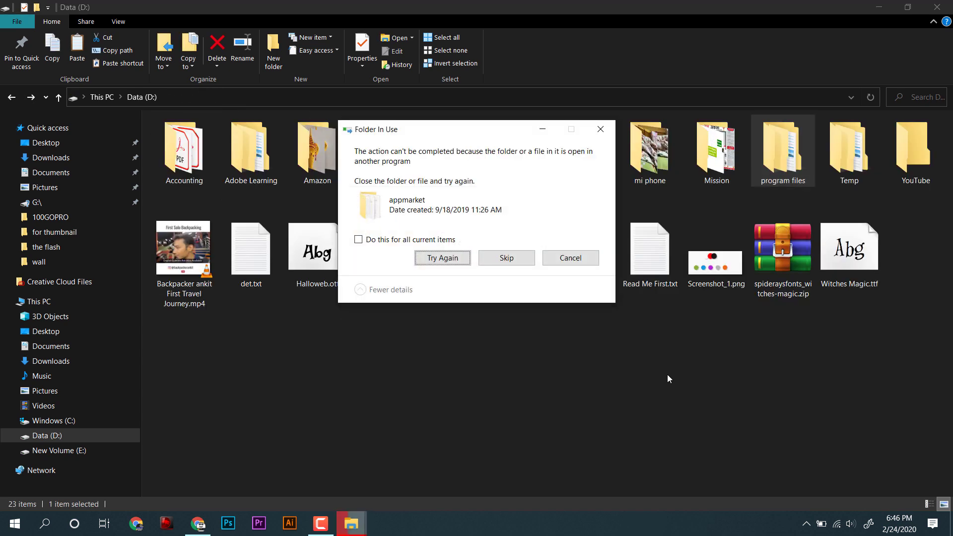
click(808, 521)
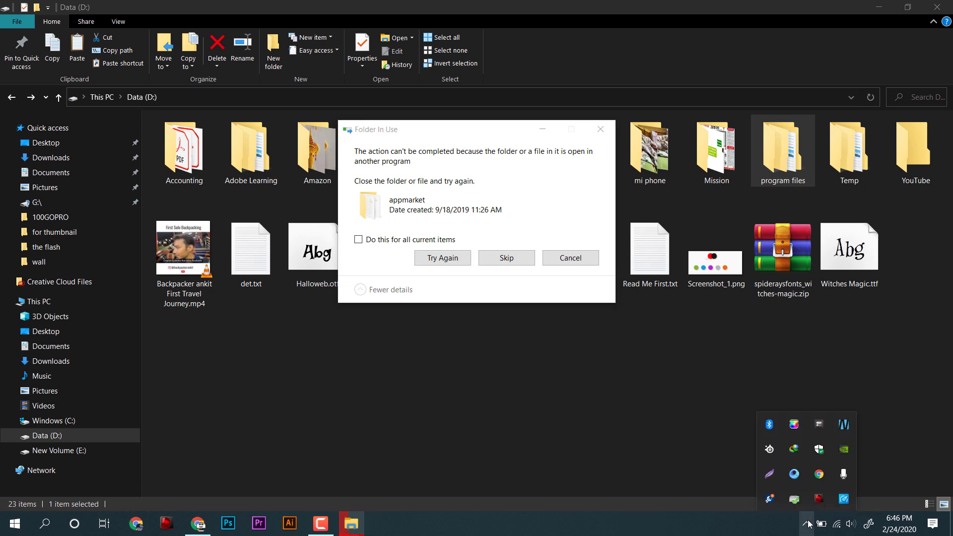
click(461, 257)
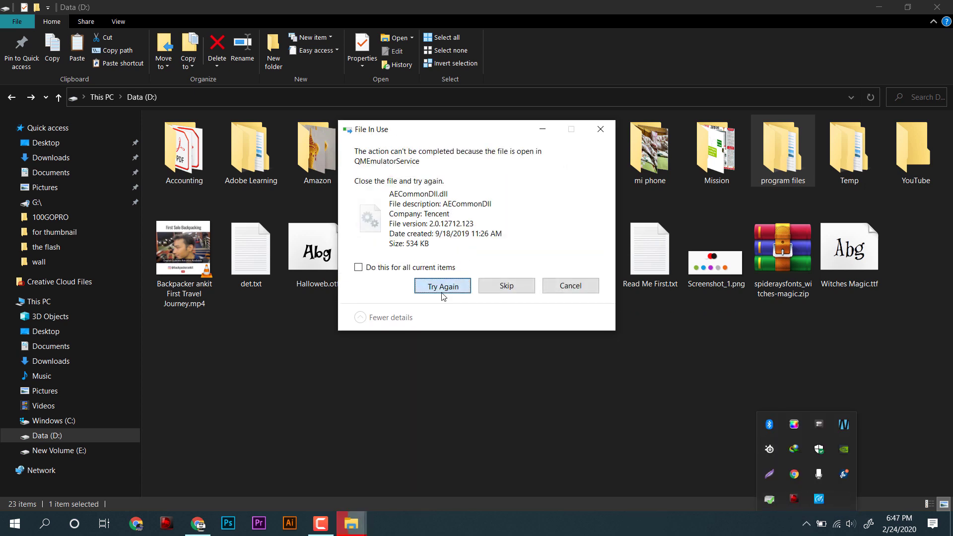
click(442, 293)
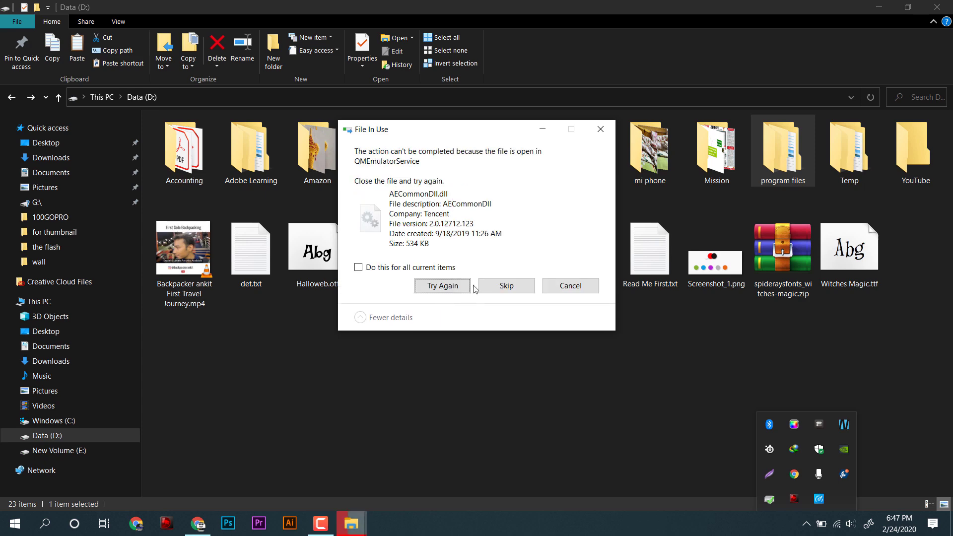
Open Task Manager with full details to look for the QMEmulatorService process
right_click(440, 522)
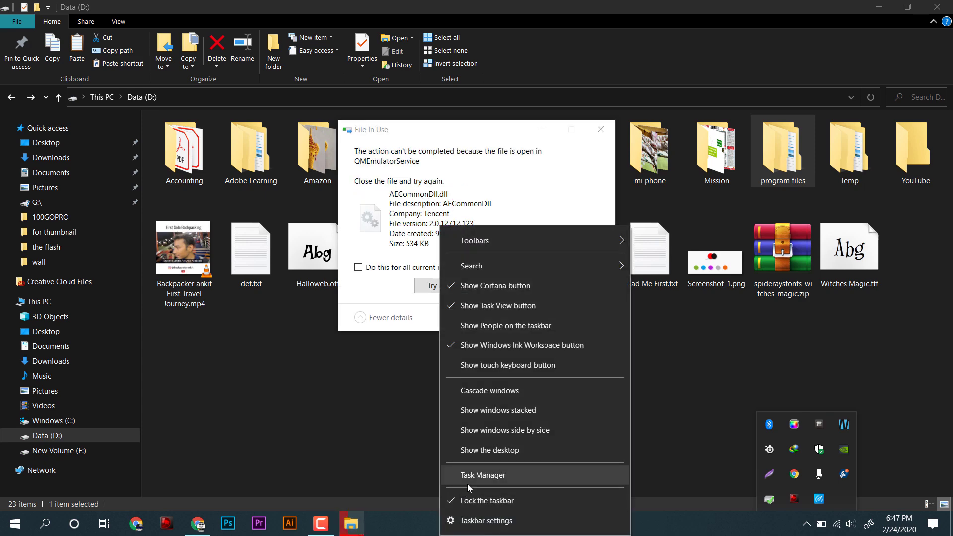
click(449, 475)
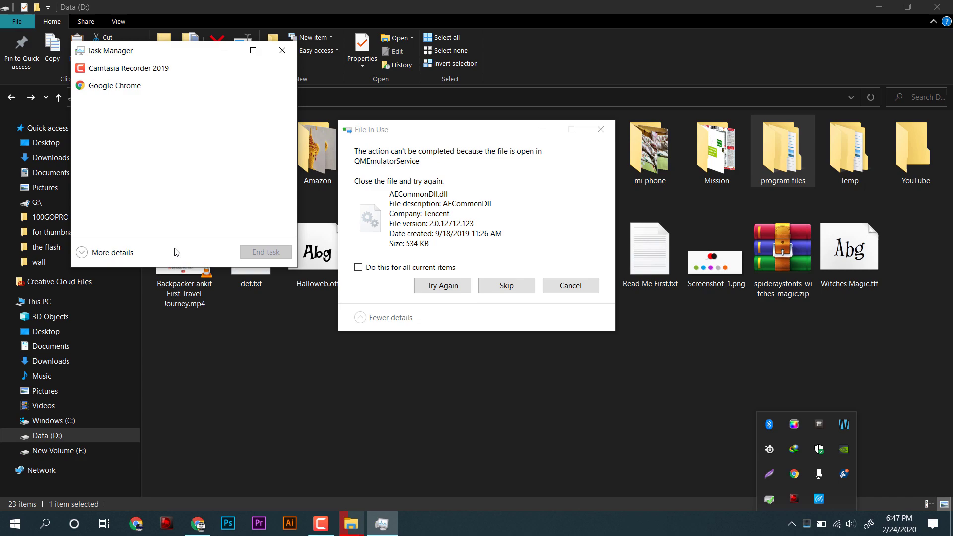
click(123, 251)
drag(331, 60, 734, 272)
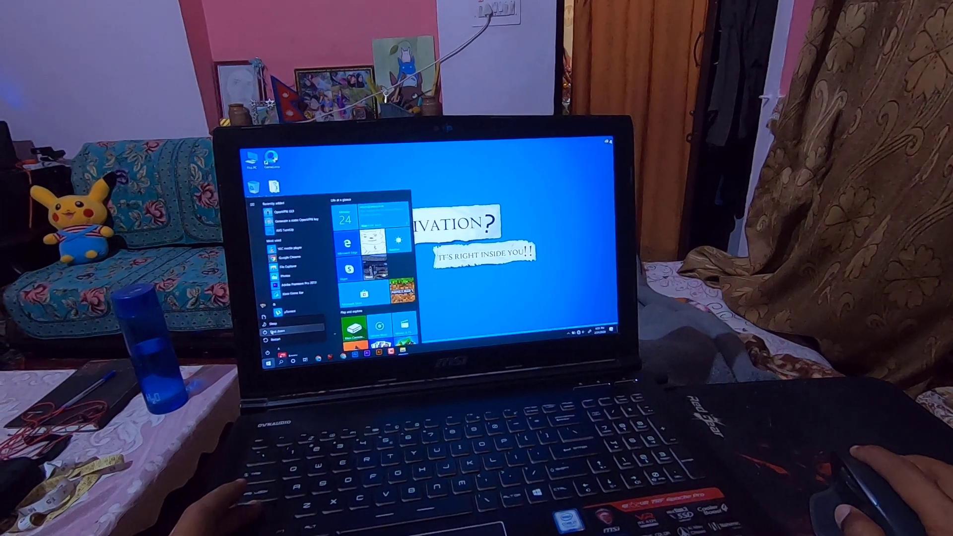
Restart Windows into recovery and open Startup Settings in the advanced troubleshooting options to boot into Safe Mode
click(276, 337)
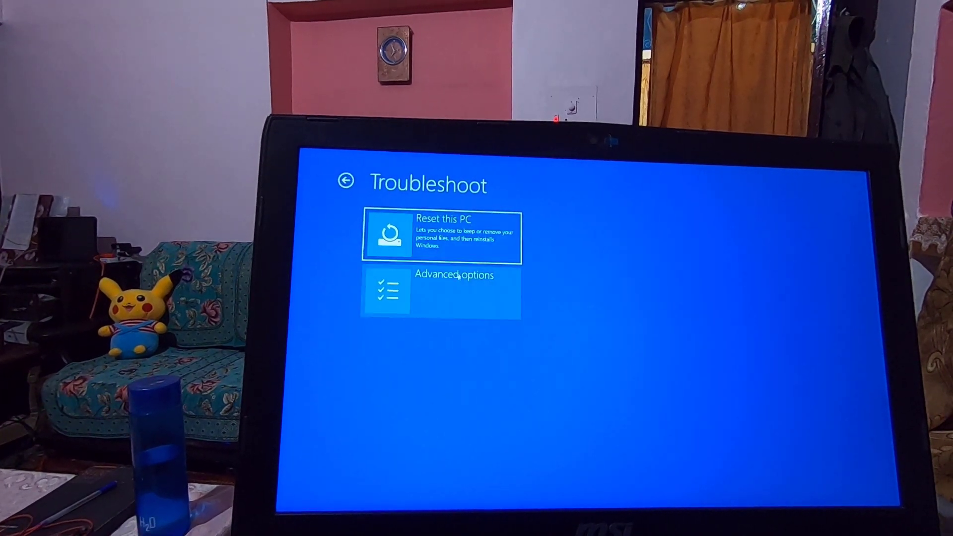
click(458, 281)
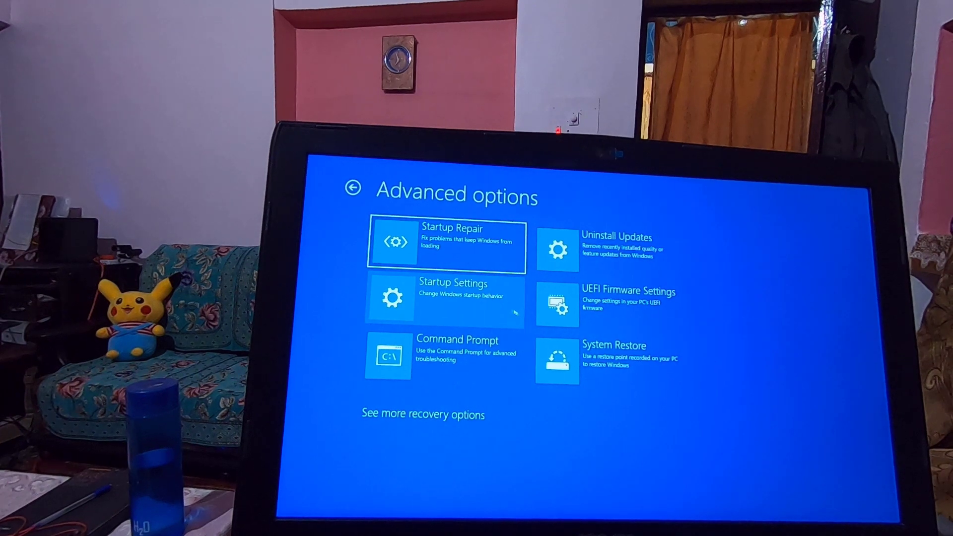
click(492, 301)
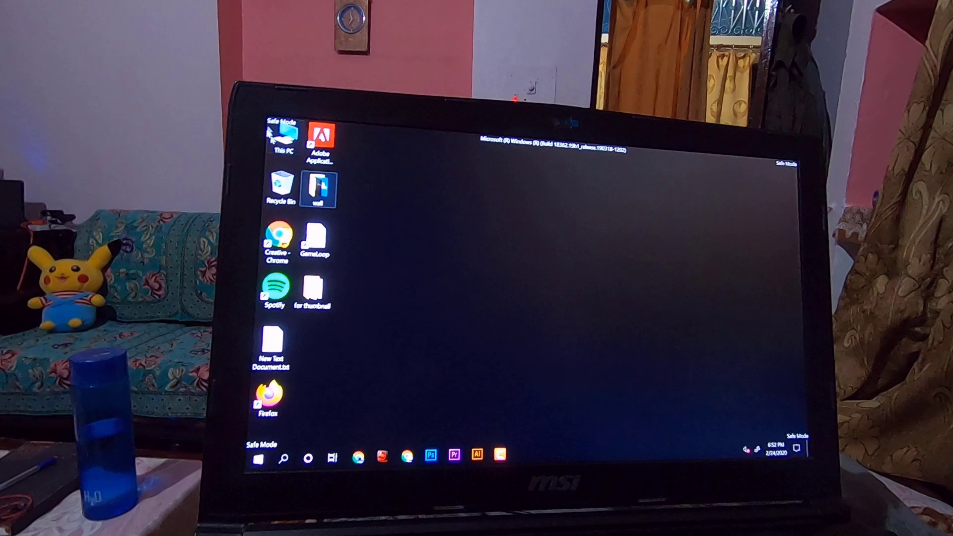
Delete the Temp folder on Data (D:) after checking its contents, and look inside the program files folder
double_click(270, 134)
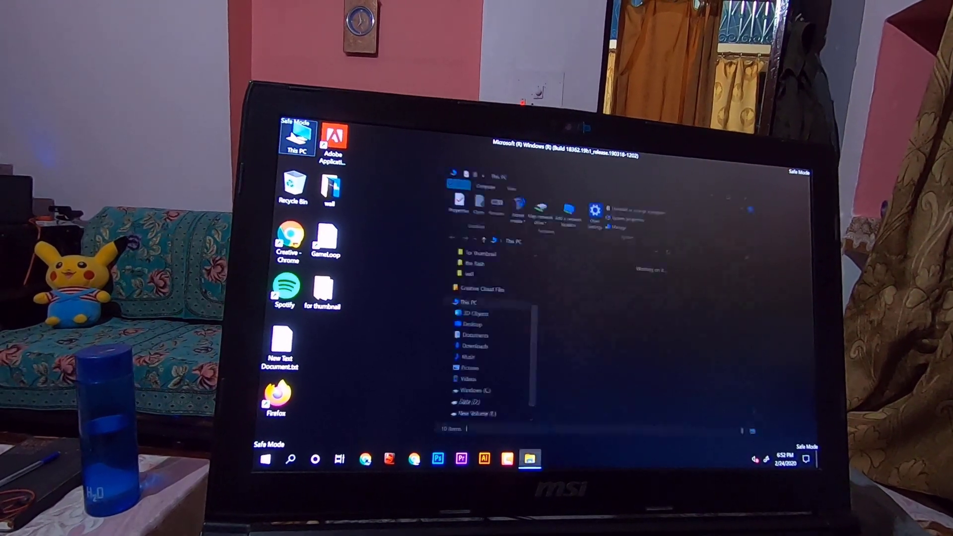
click(726, 193)
double_click(585, 301)
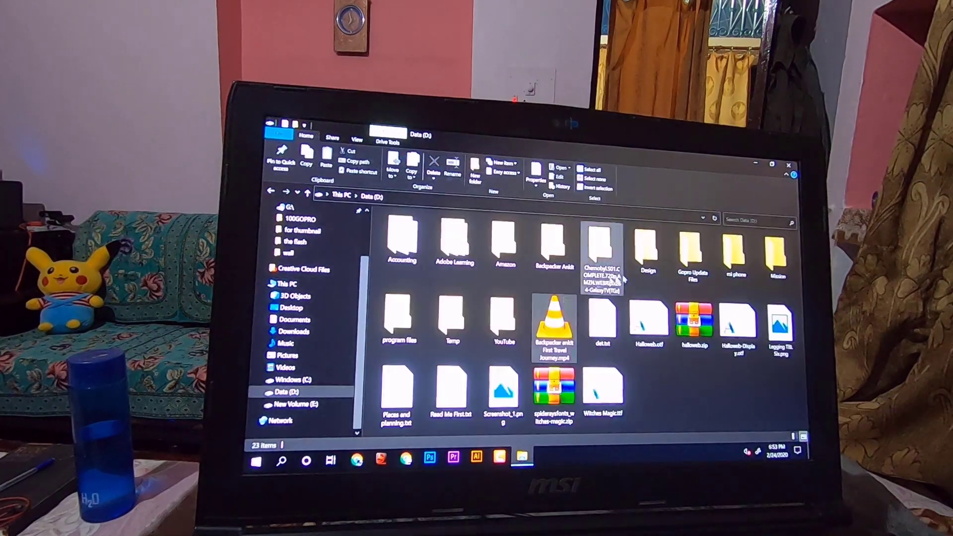
double_click(450, 317)
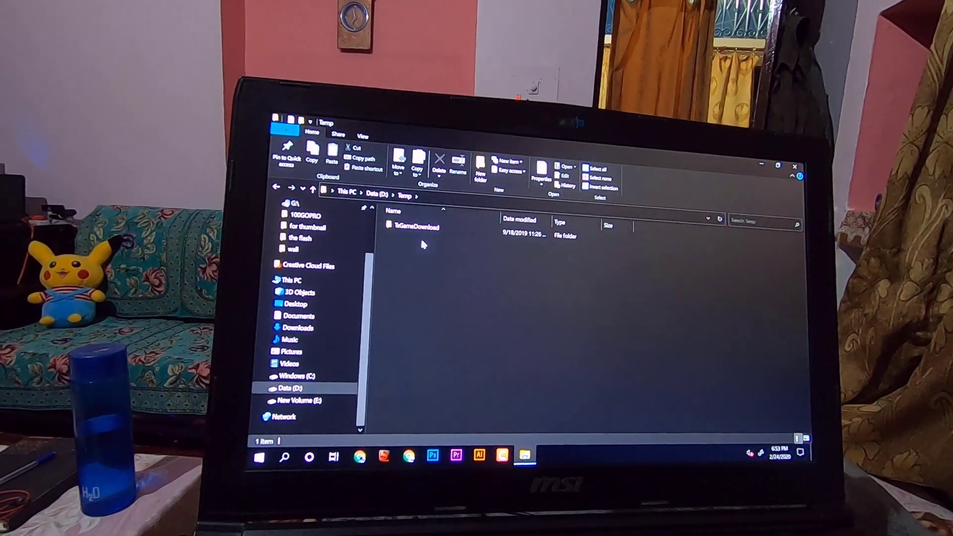
key(alt+Up)
key(Delete)
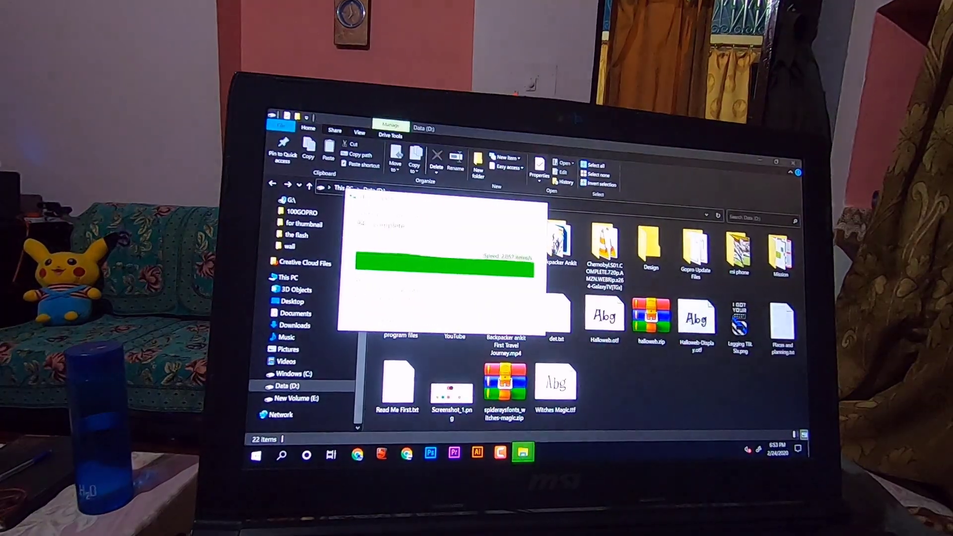
double_click(404, 322)
key(alt+Up)
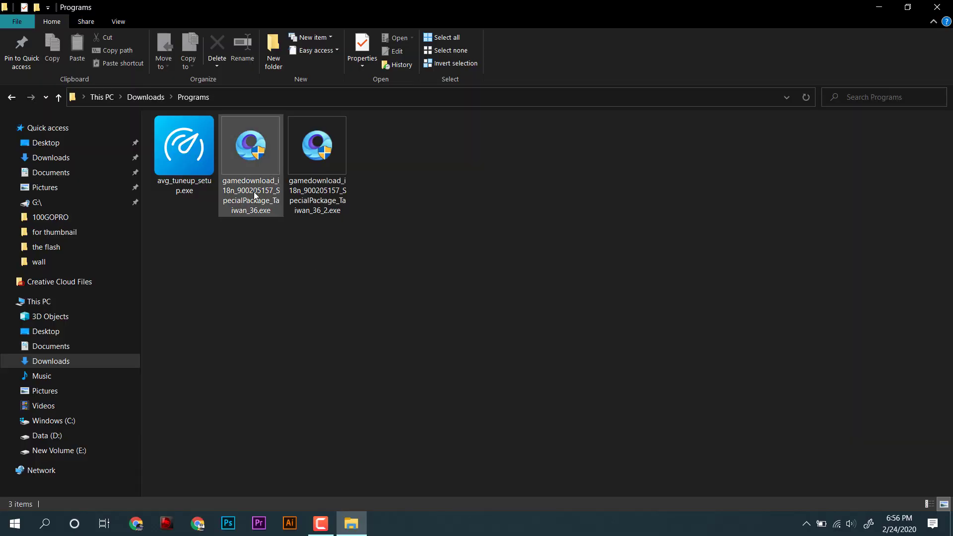
Run the second GameLoop installer (ending in Taiwan_36_2.exe) from Downloads\Programs, install GameLoop and start it
click(254, 192)
click(315, 194)
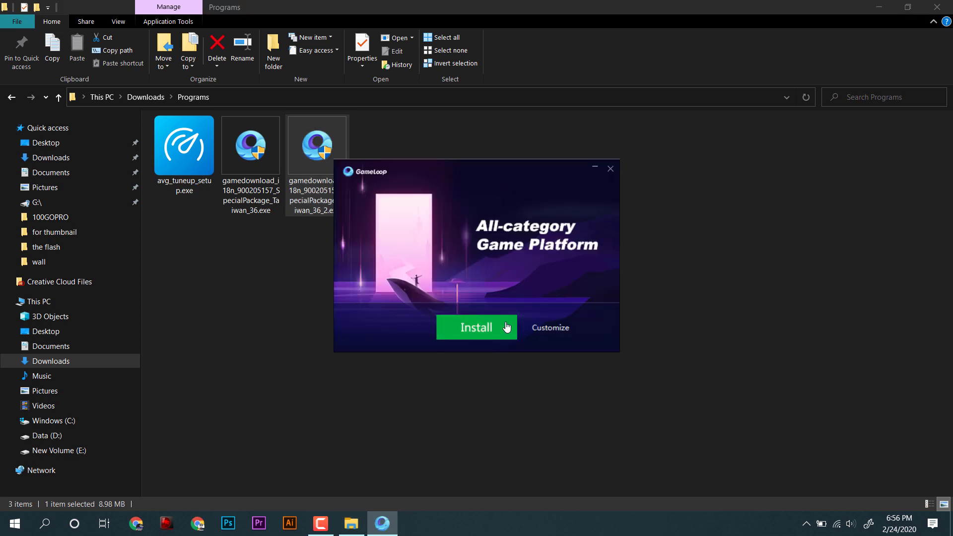
click(474, 308)
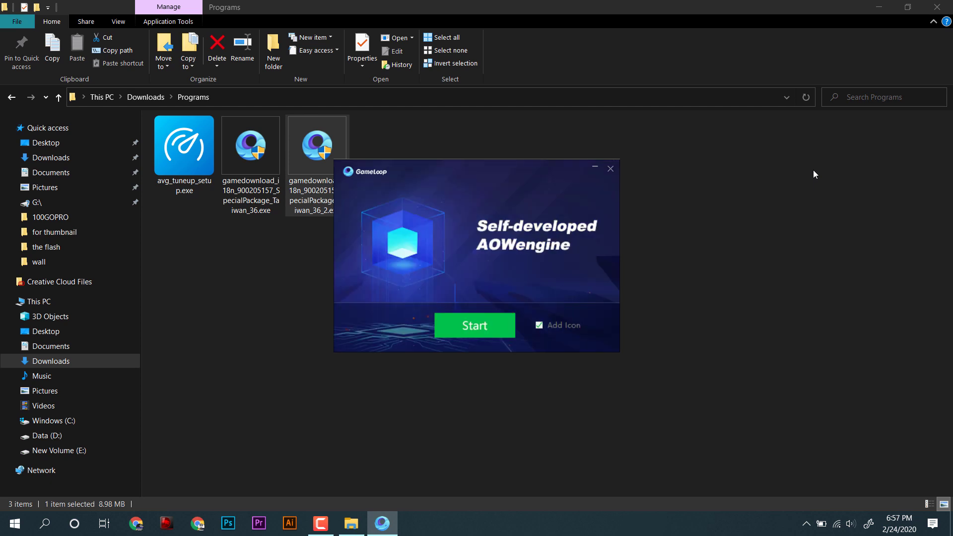
click(466, 327)
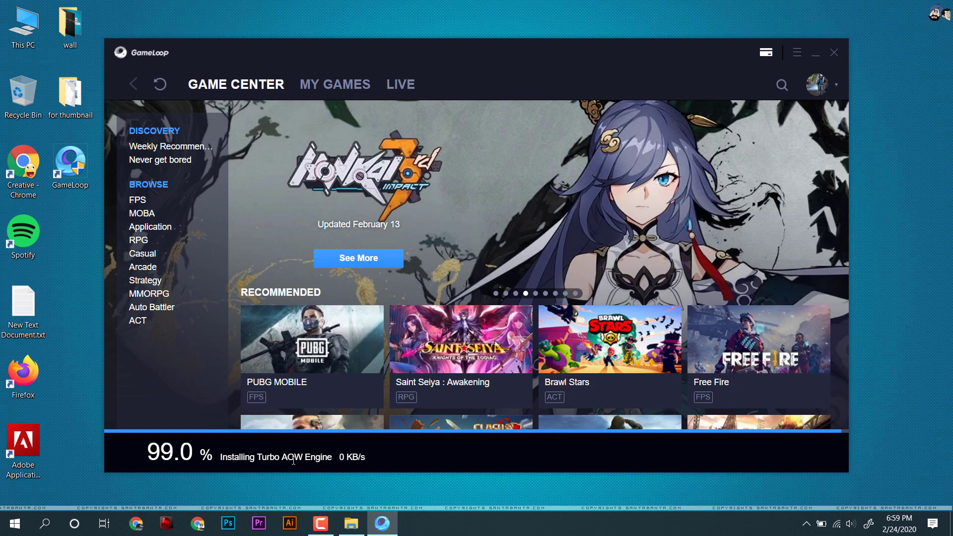
Open the PUBG MOBILE page in the Game Center and start its download
scroll(297, 249, down, 3)
click(302, 230)
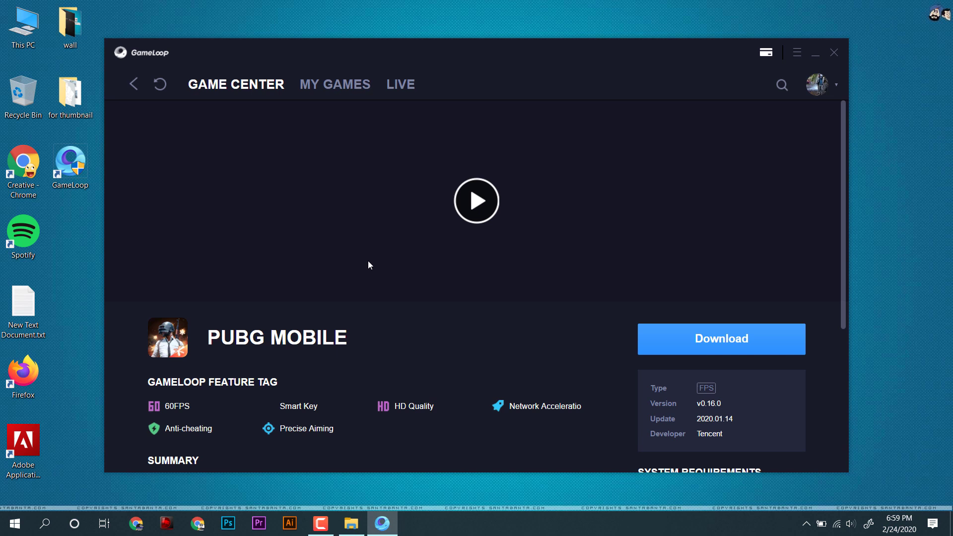
click(669, 338)
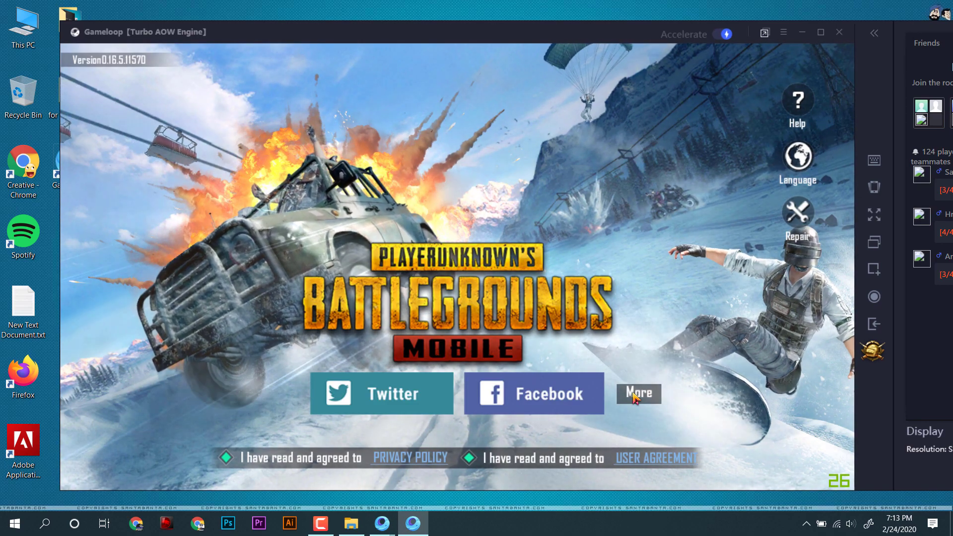
Try twice to sign in to PUBG MOBILE with the Google Play option among the additional login methods, dismissing the notice
click(633, 397)
click(463, 287)
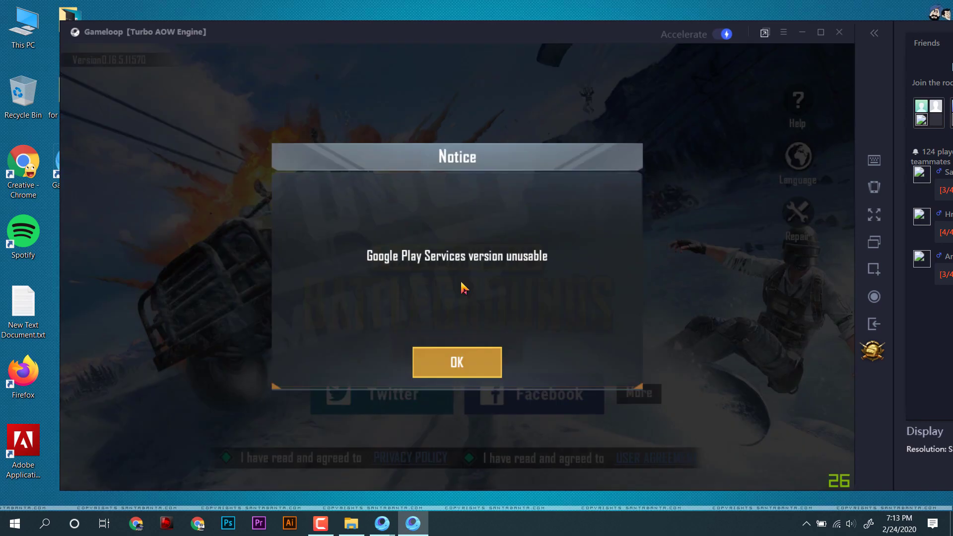
click(463, 361)
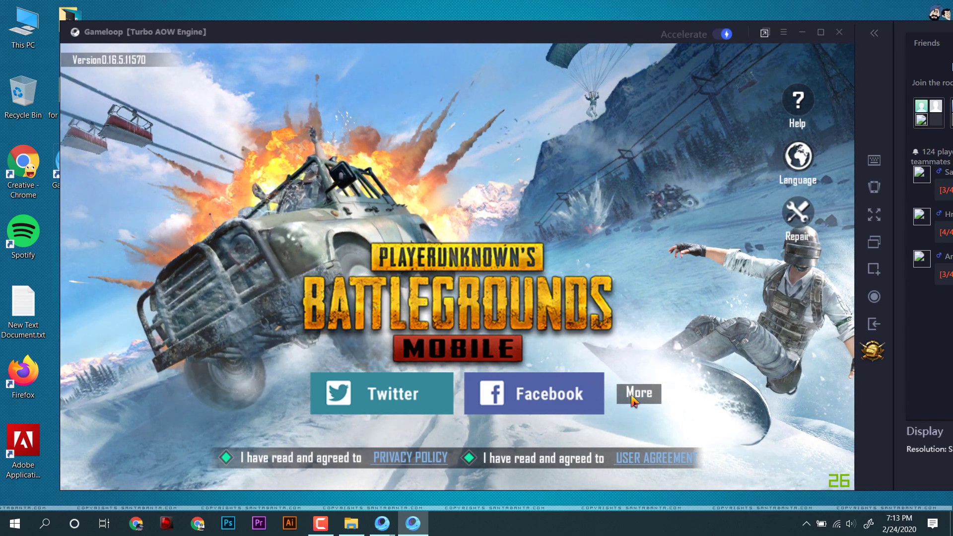
click(633, 397)
click(463, 286)
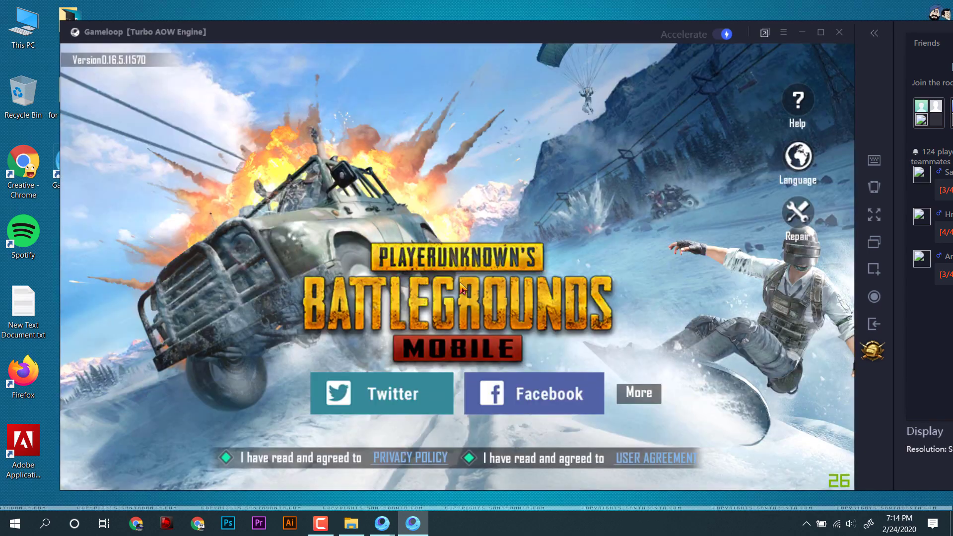
click(457, 361)
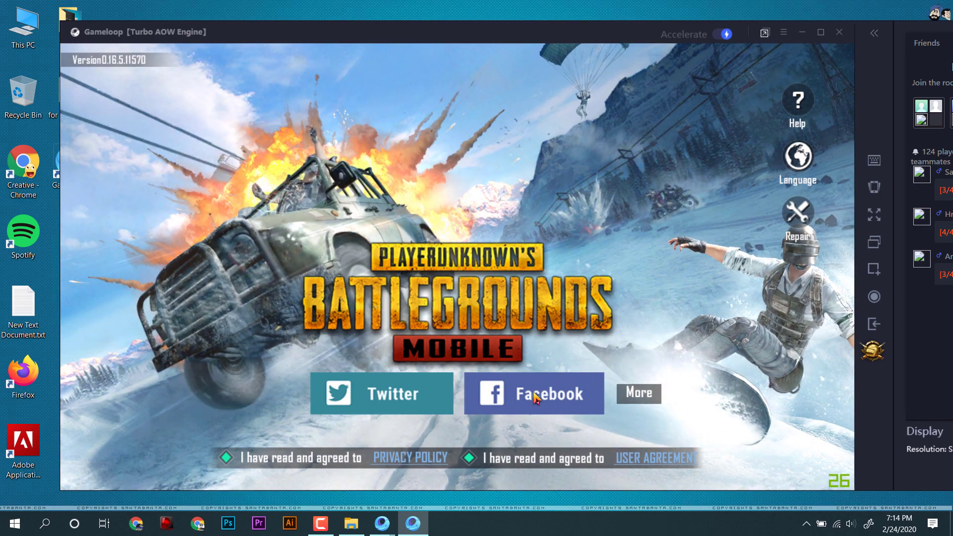
Sign in to PUBG MOBILE with Facebook, accept the emulator notice and Medium graphics, and close the player profile
click(536, 397)
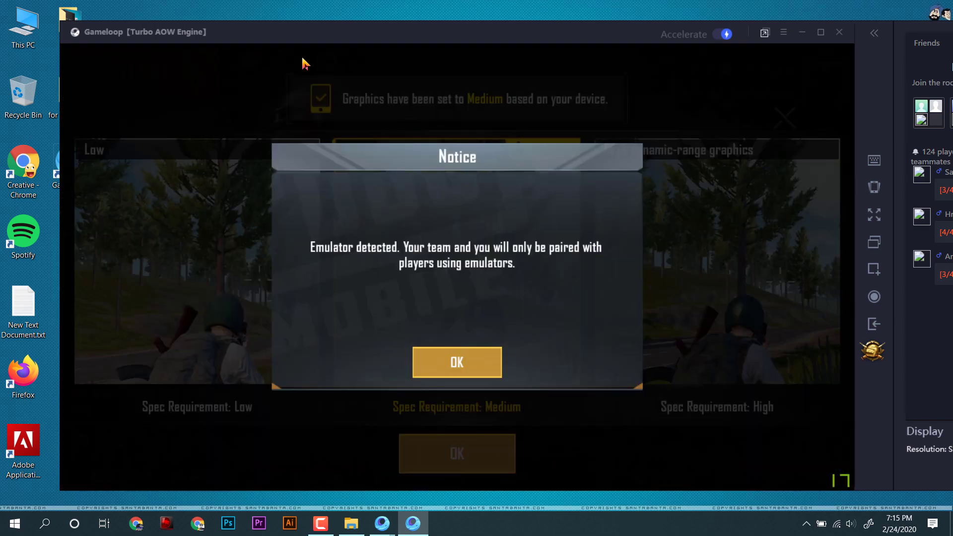
click(456, 362)
click(457, 453)
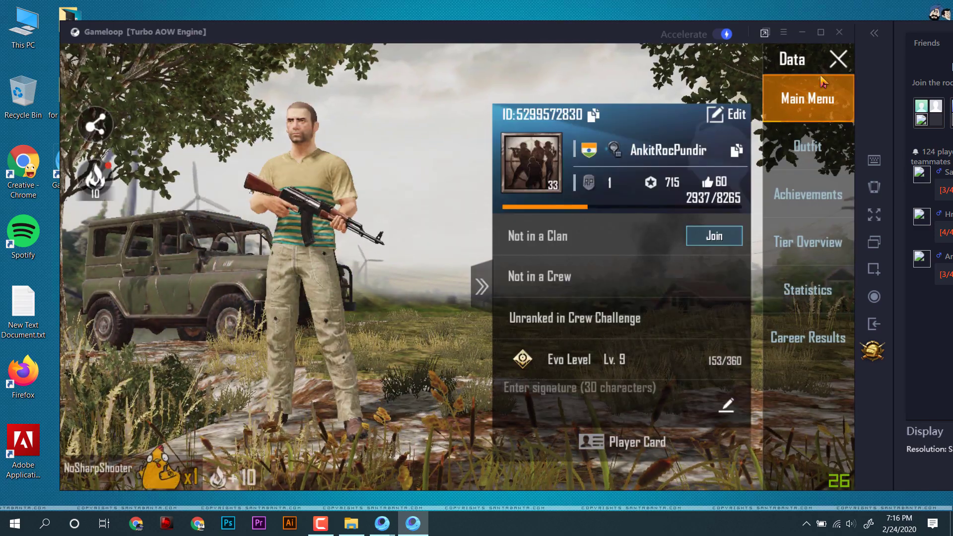
click(835, 63)
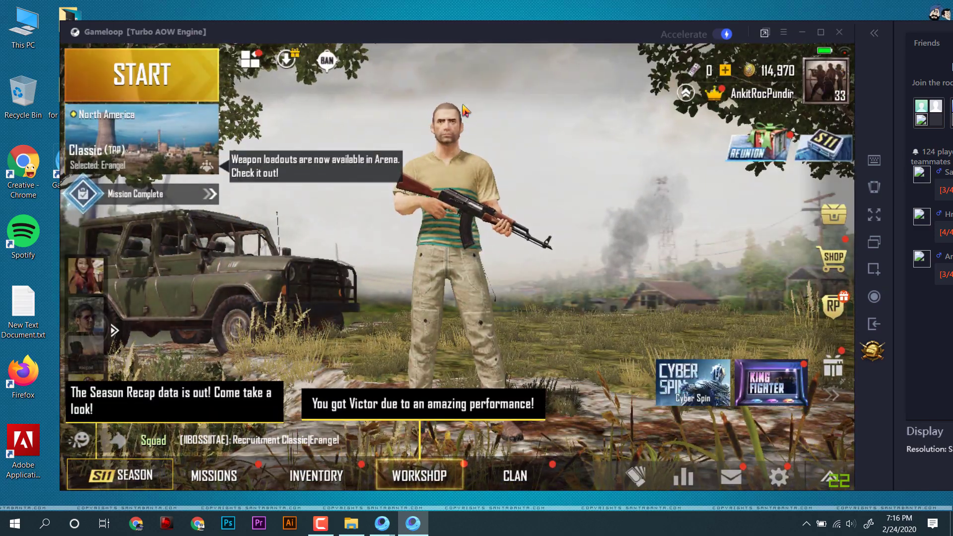